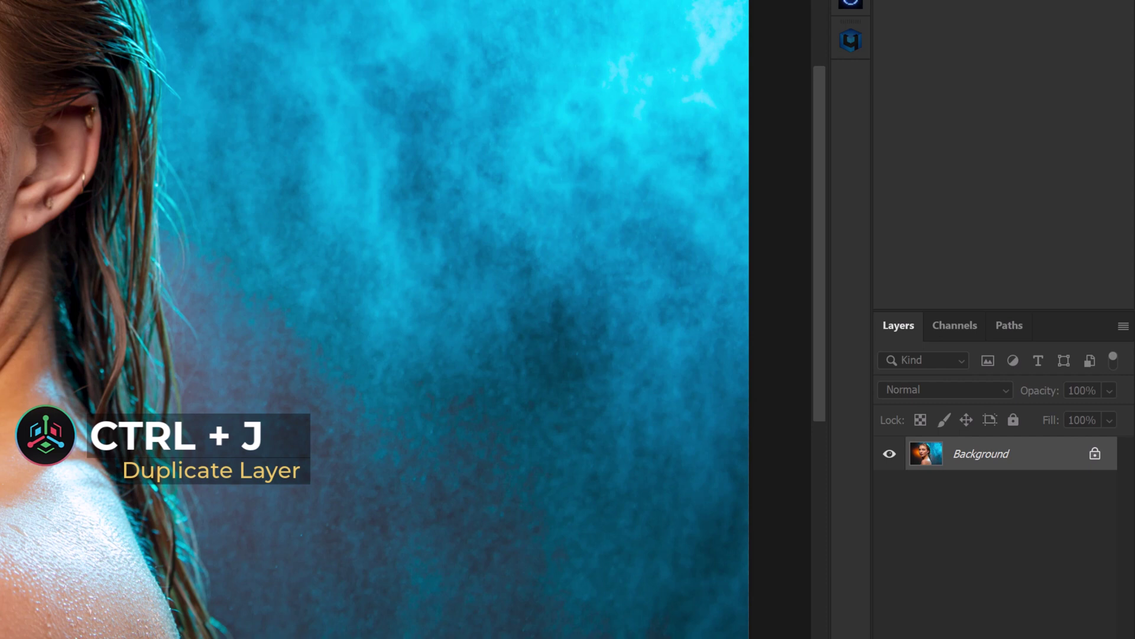
Step: Duplicate the Background layer twice and rename the top copy 'HIGH - textures'
key("ctrl+j")
key("ctrl+j")
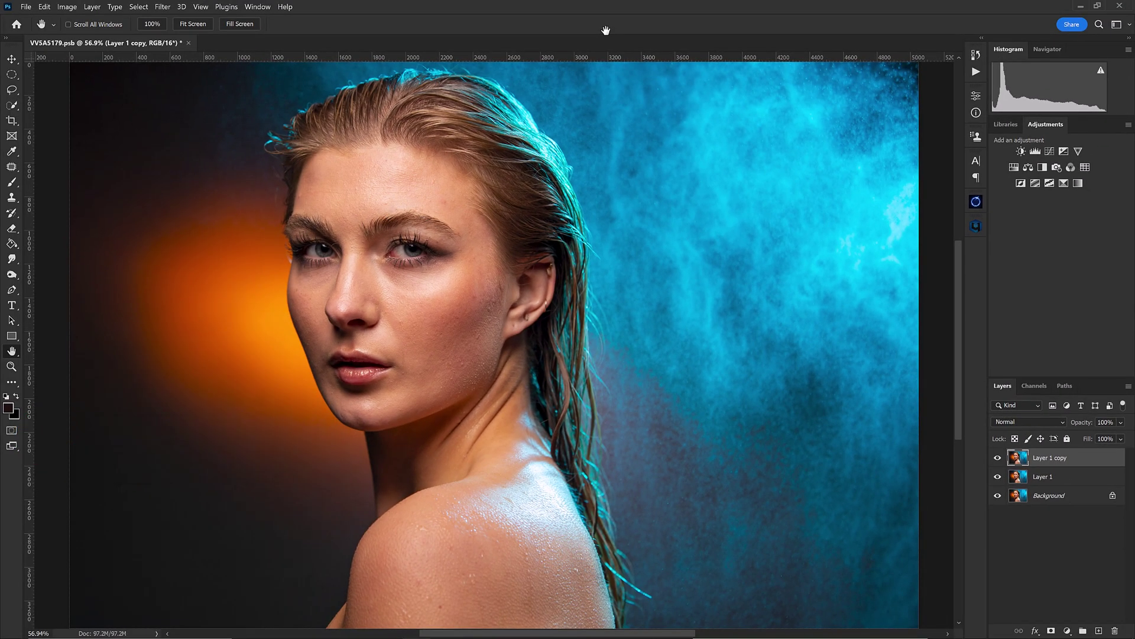
double_click(1042, 459)
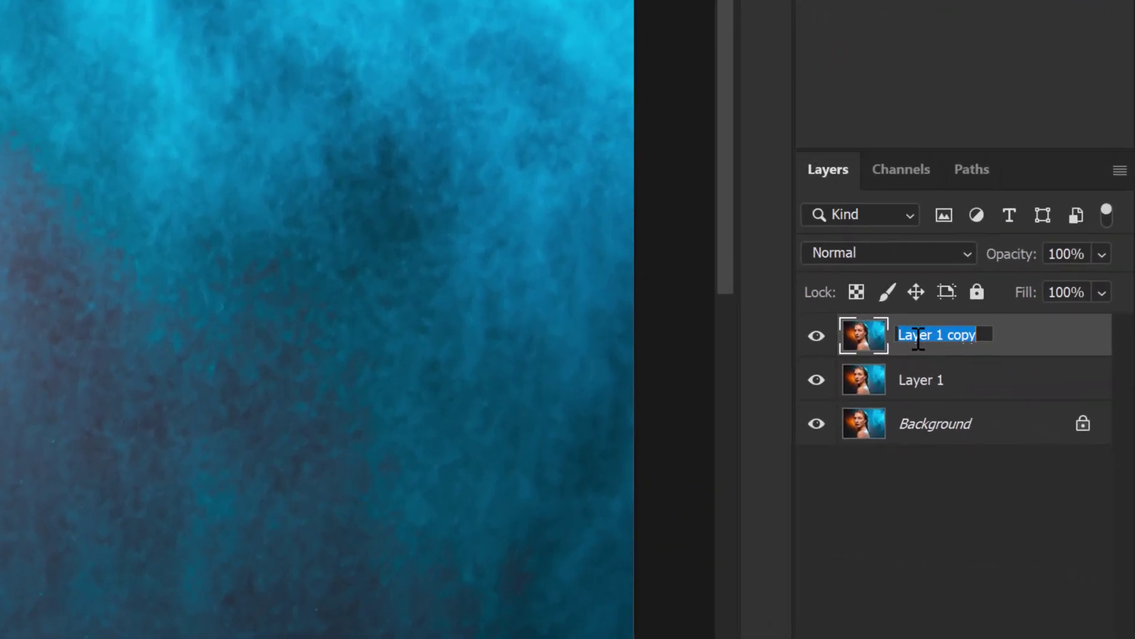
type("HIGH")
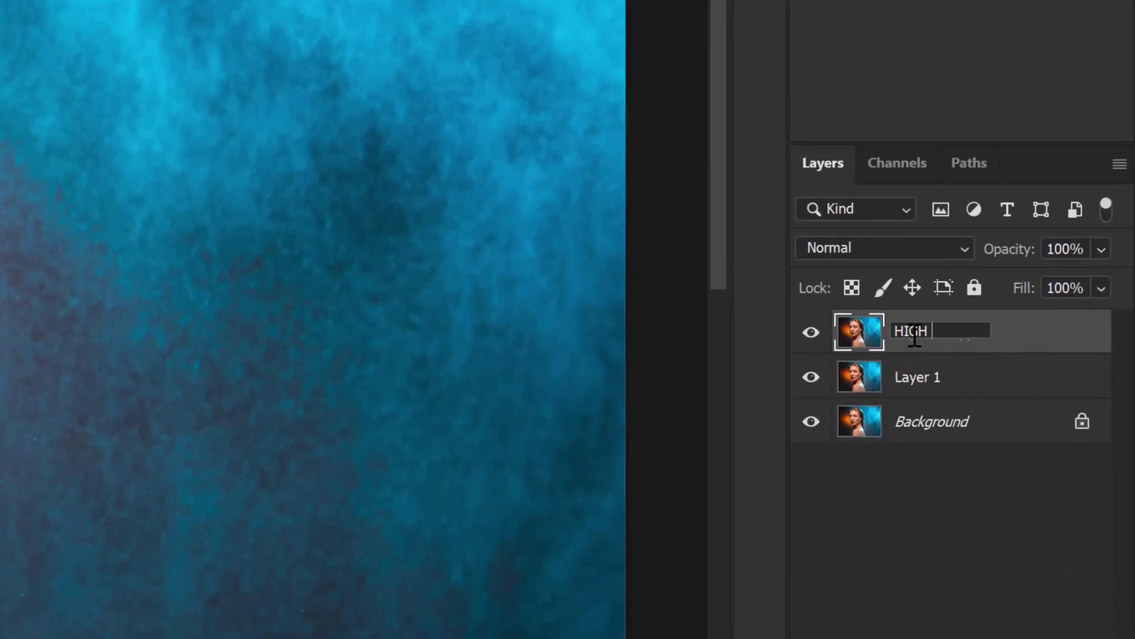
type(" - textures")
key("Return")
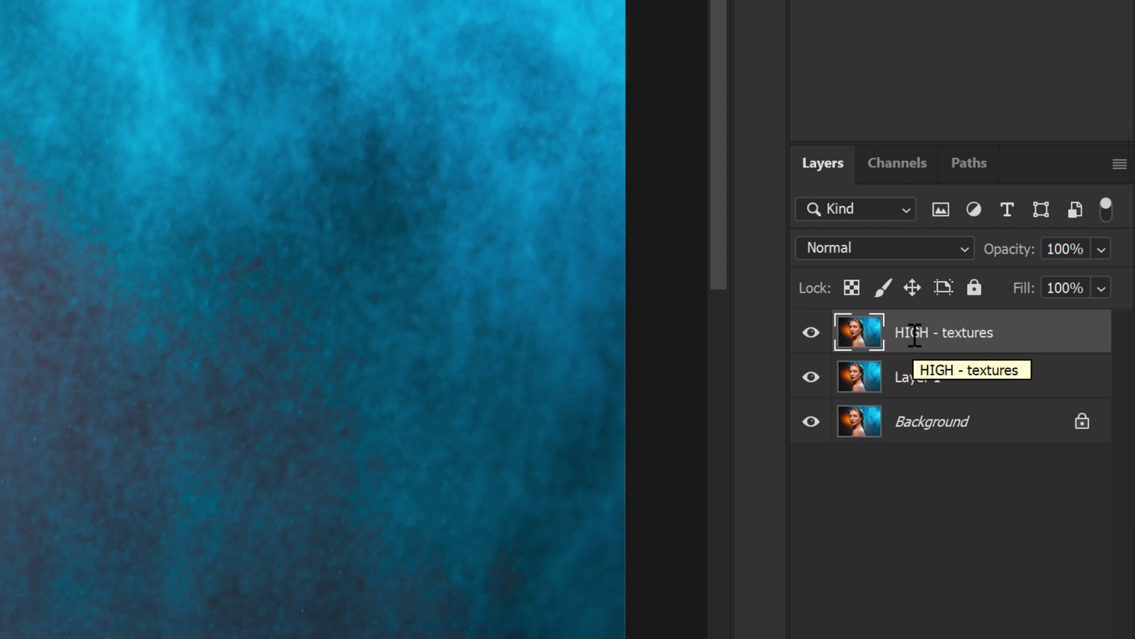
Step: Rename the lower duplicate layer 'LOW - tones'
left_click(935, 328, "ctrl")
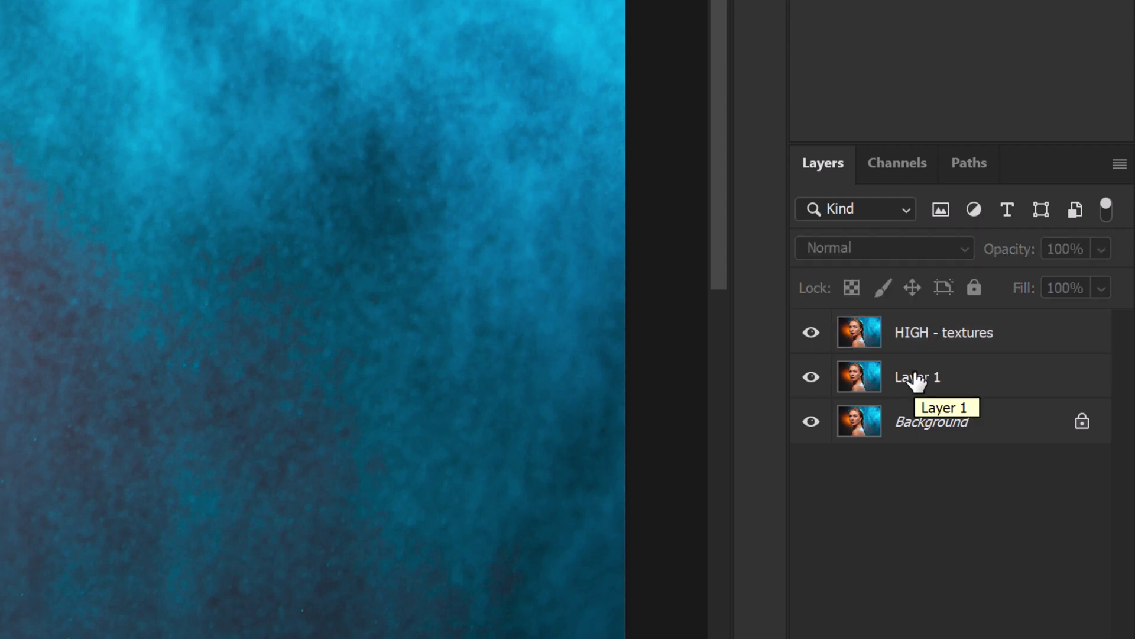
double_click(916, 378)
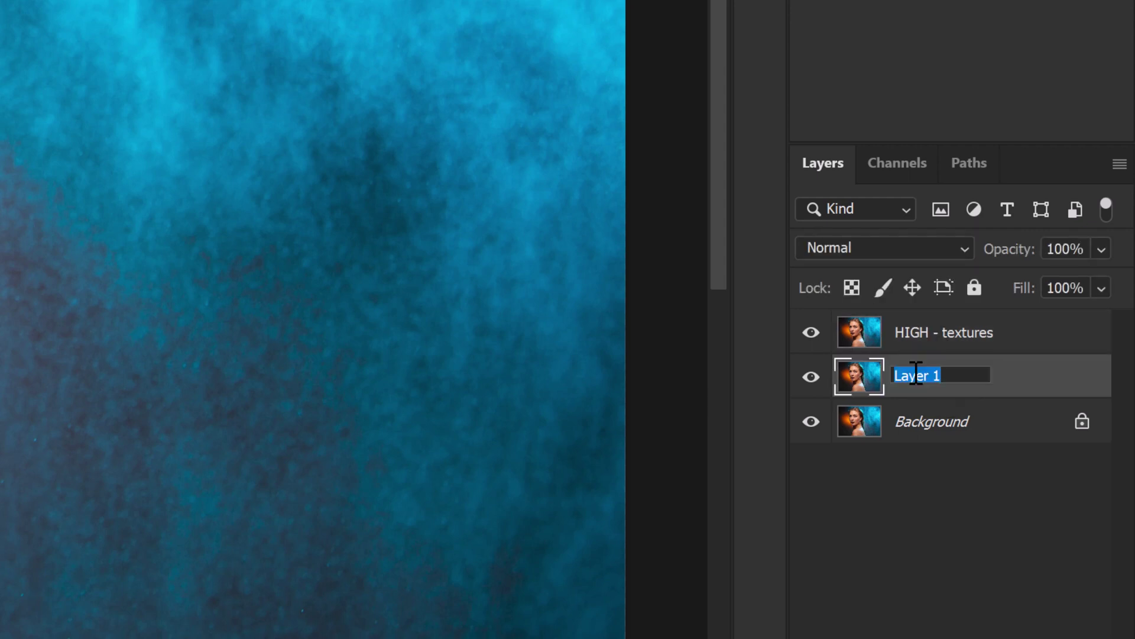
type("LOW - ")
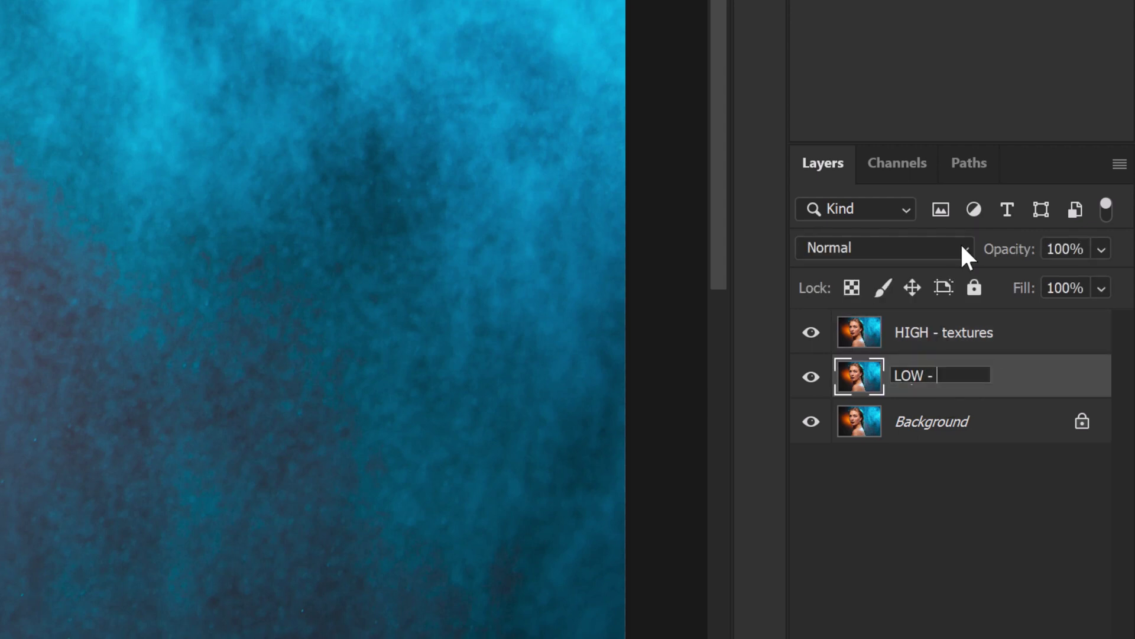
type("tones")
key("Return")
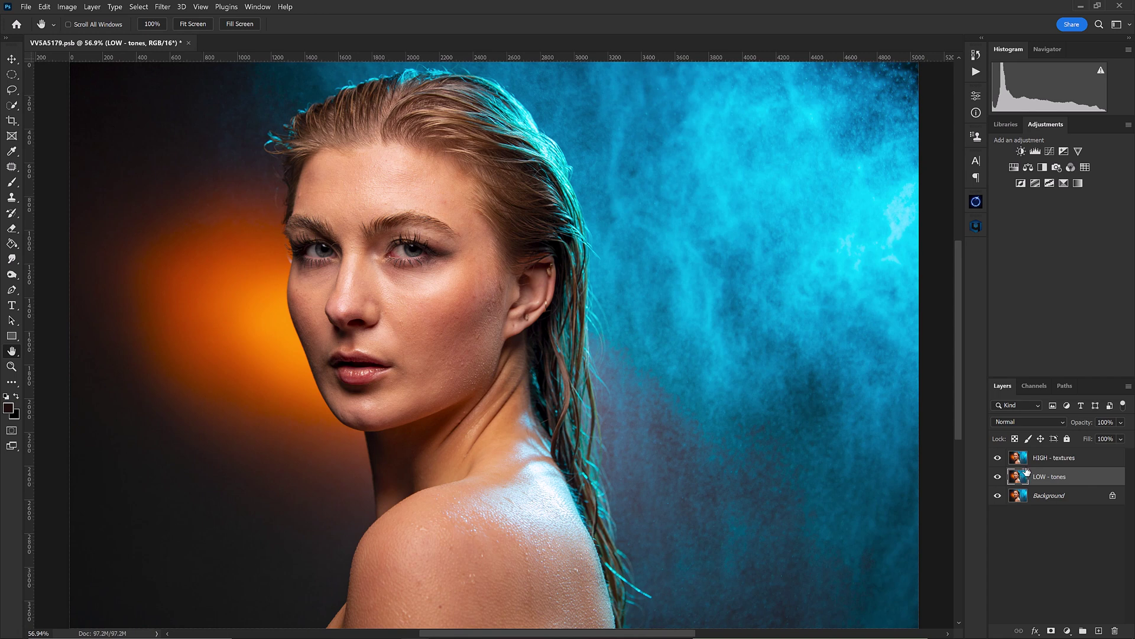
Step: Hide HIGH - textures, keep LOW - tones active, and zoom to 200% on the cheek by the ear
left_click(1063, 460)
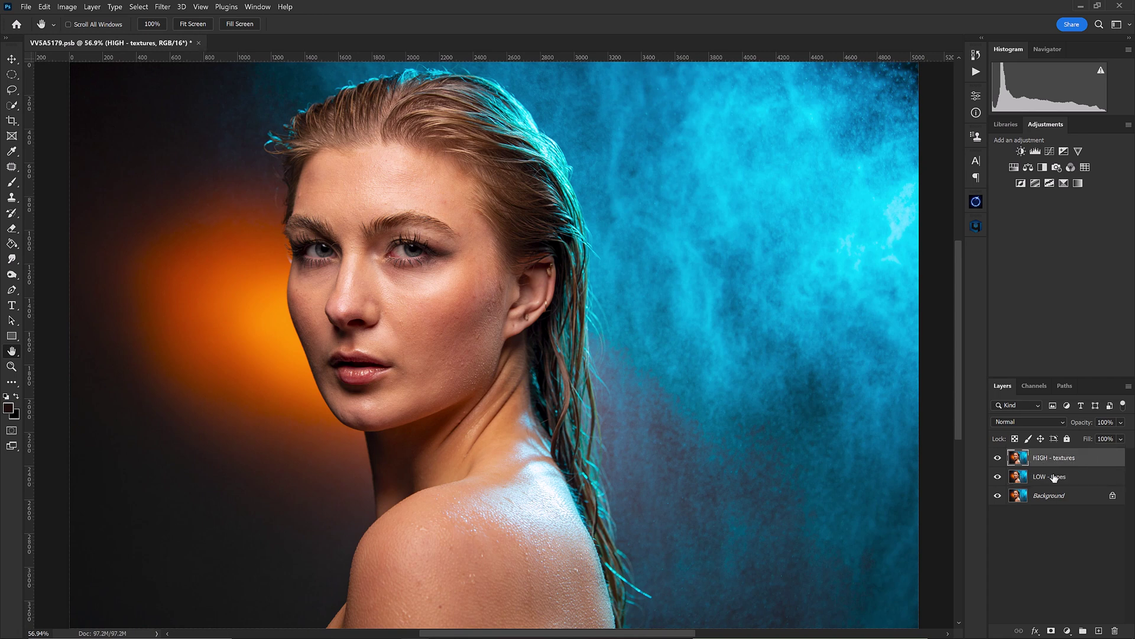
left_click(1055, 479)
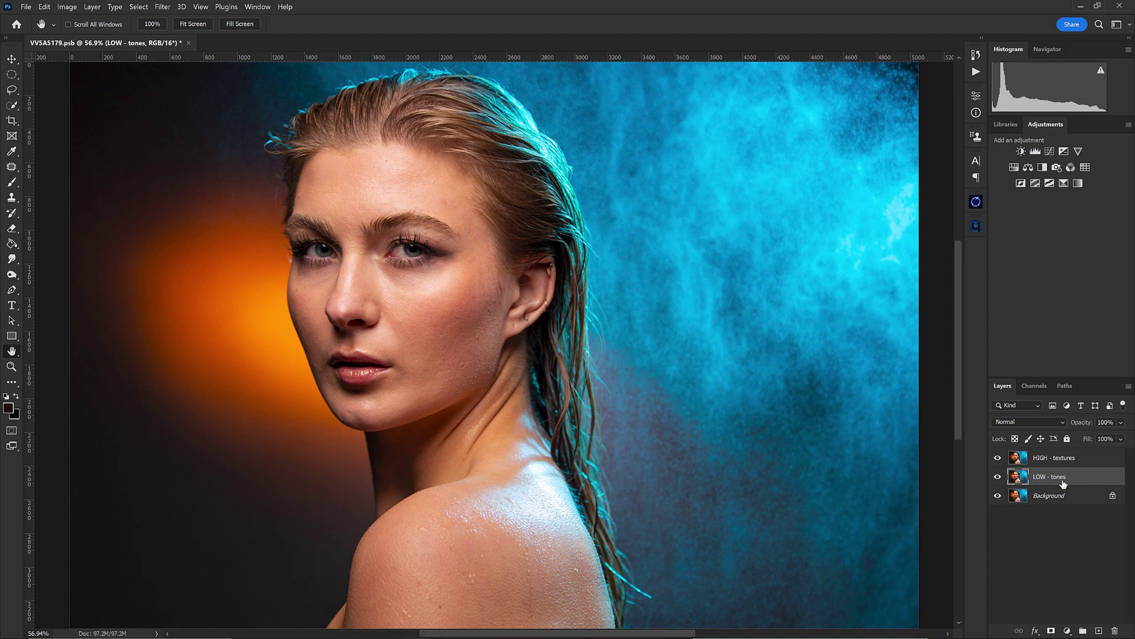
left_click(999, 462)
left_click(567, 421, "ctrl")
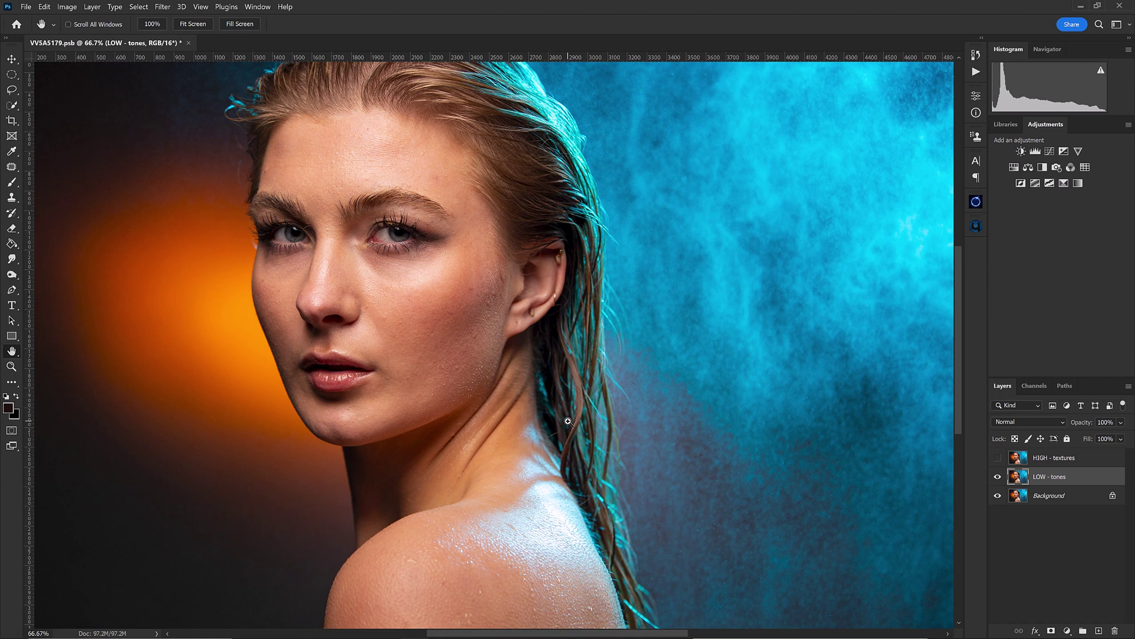
left_click(513, 393, "ctrl")
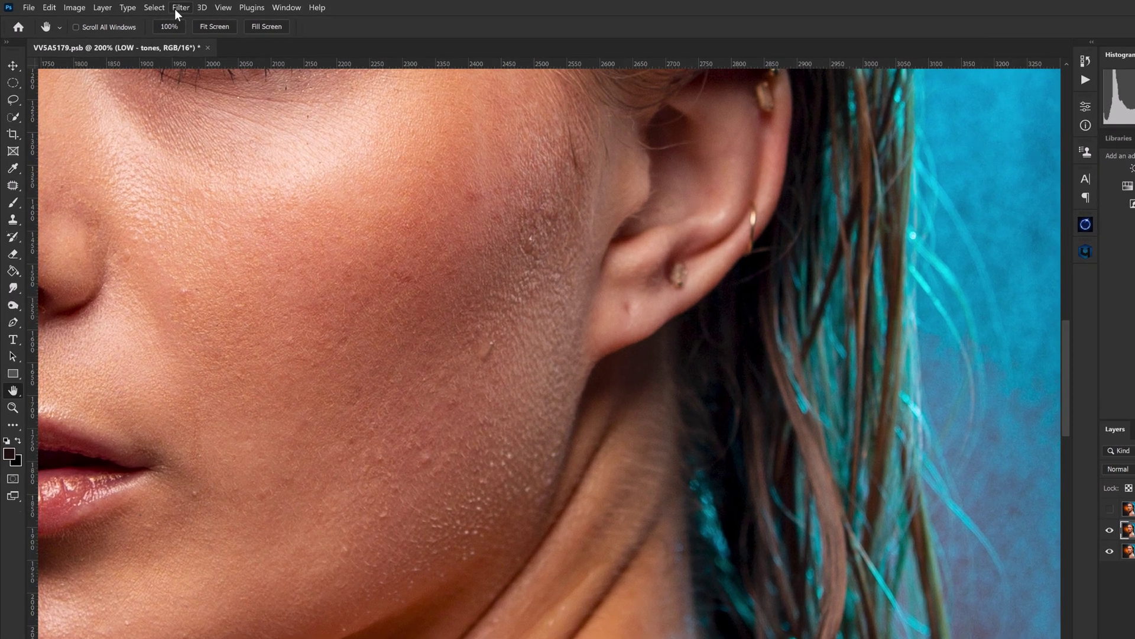
Step: Apply Filter > Blur > Gaussian Blur at a 5.0-pixel radius to LOW - tones
left_click(163, 7)
mouse_move(236, 185)
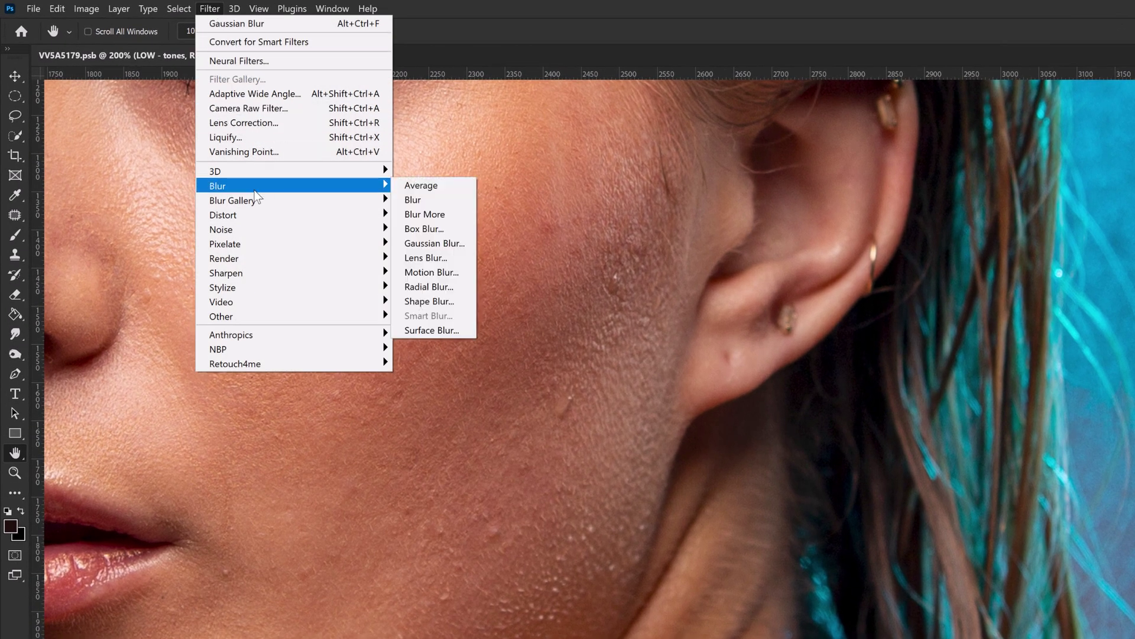
left_click(435, 243)
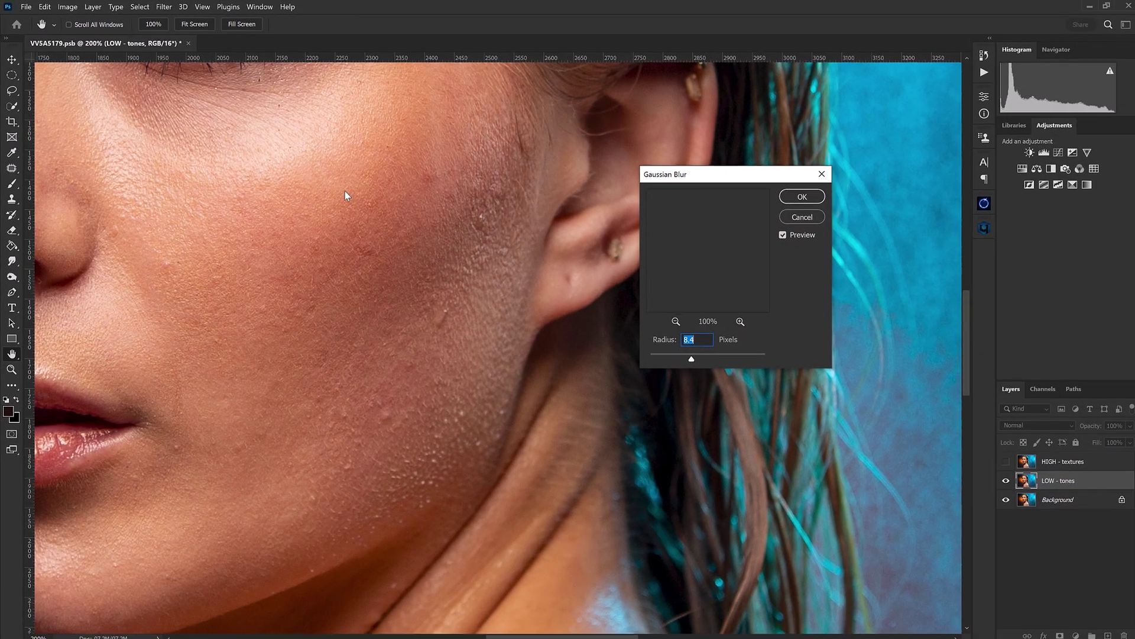
left_click(653, 352)
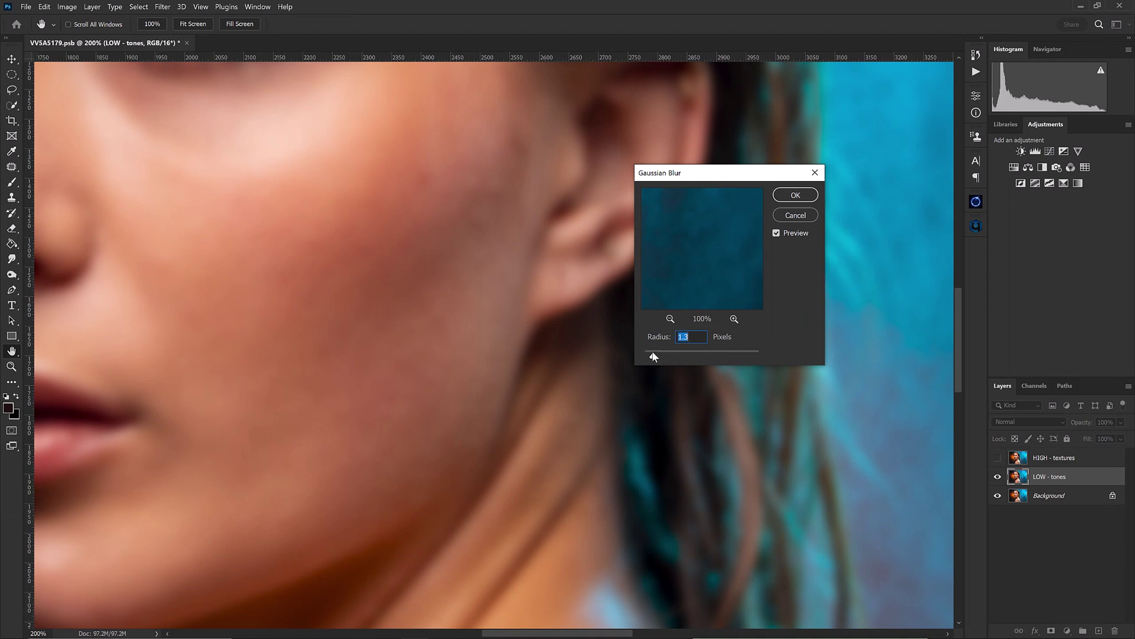
mouse_move(651, 354)
left_mouse_down()
mouse_move(673, 356)
mouse_move(656, 351)
left_mouse_up()
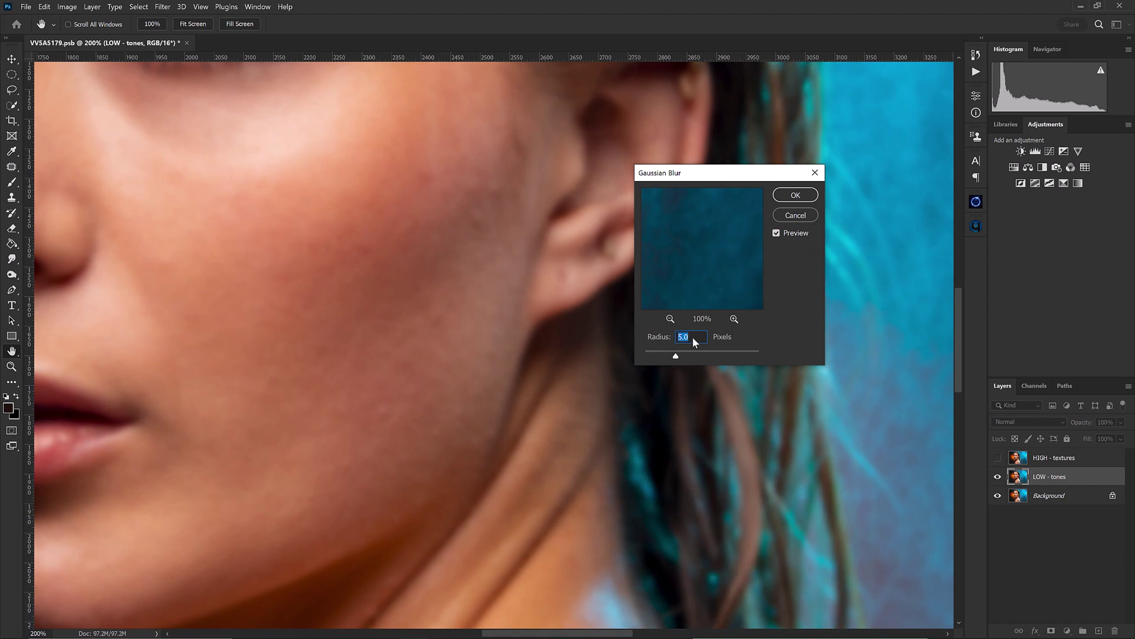
left_click(794, 195)
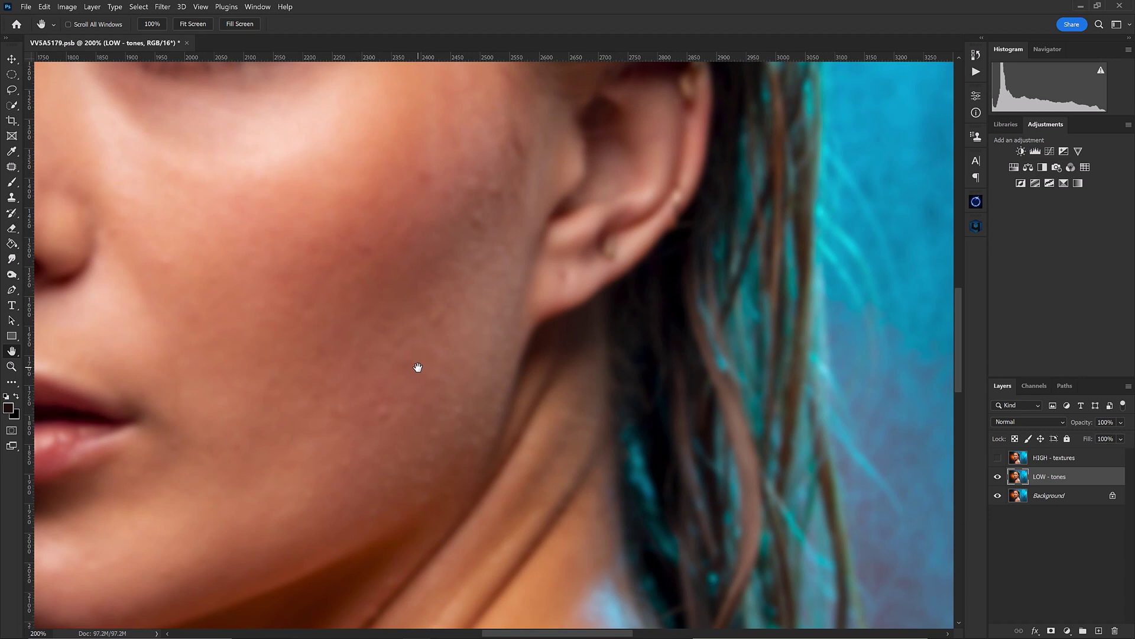
Step: Select and show the HIGH - textures layer and fit the portrait on screen
left_click(1063, 460)
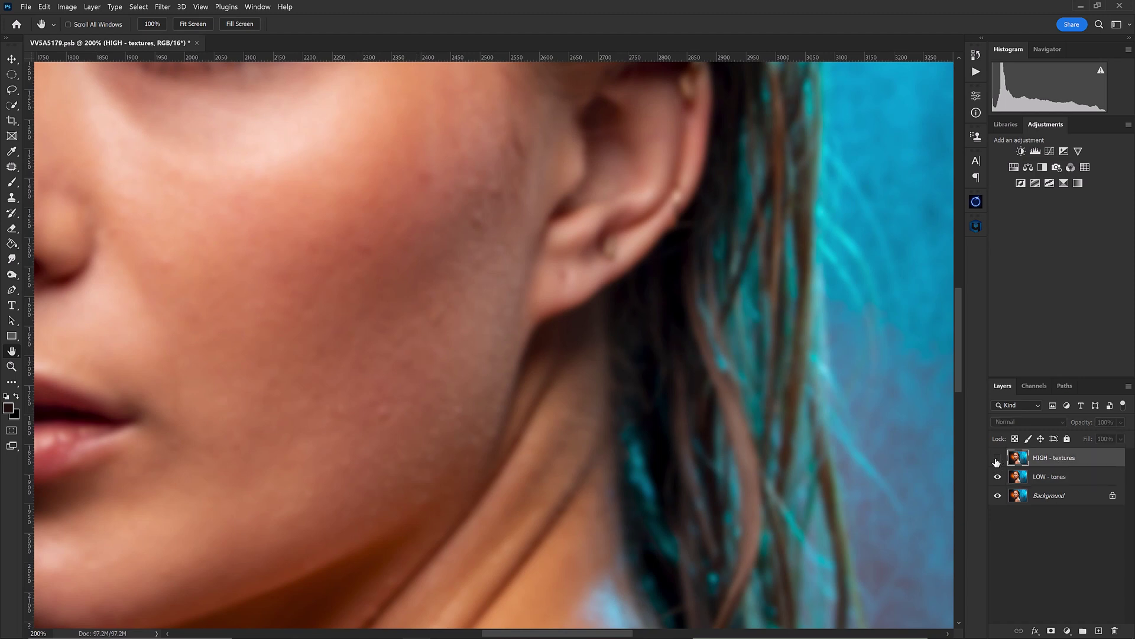
left_click(997, 458)
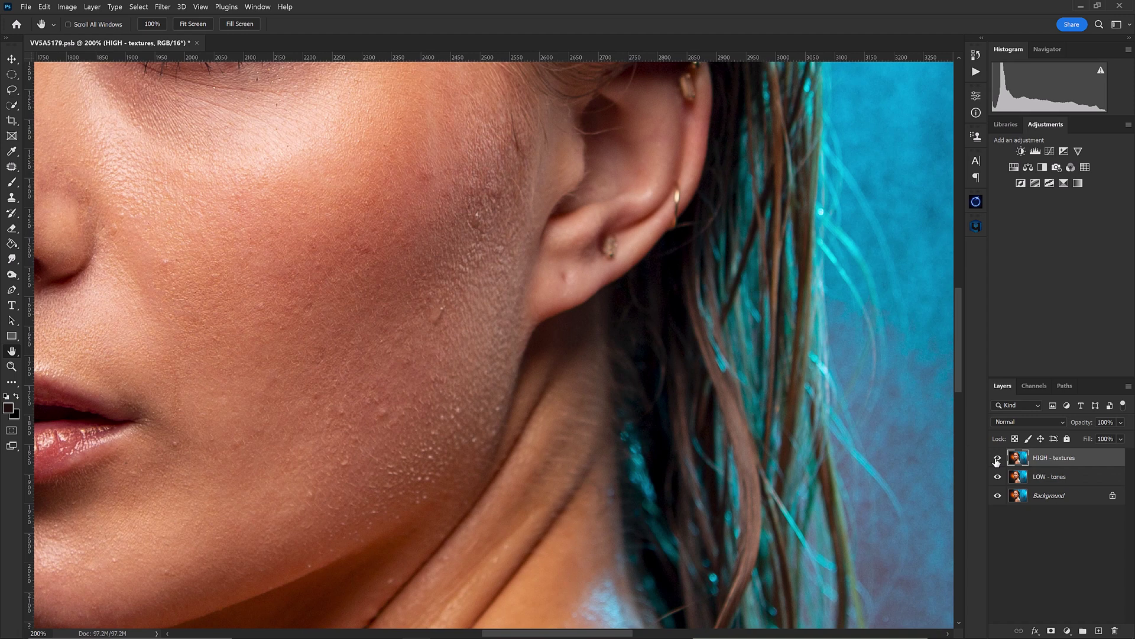
key("ctrl+0")
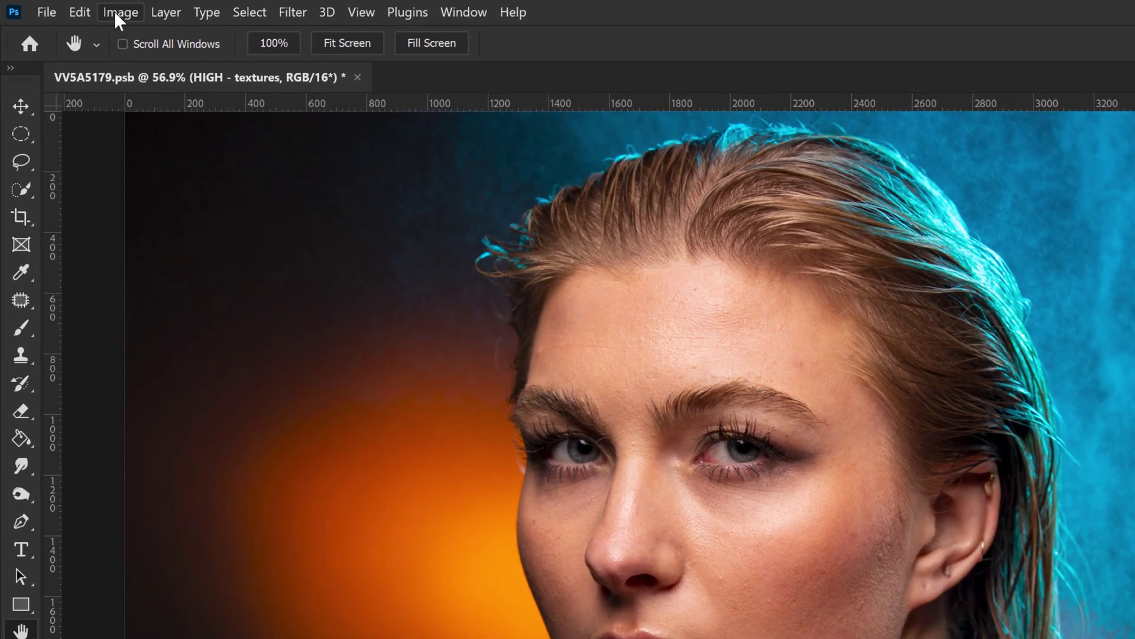
Step: Set up Apply Image with source LOW - tones, Subtract blending, Scale 2, Offset 128
left_click(65, 6)
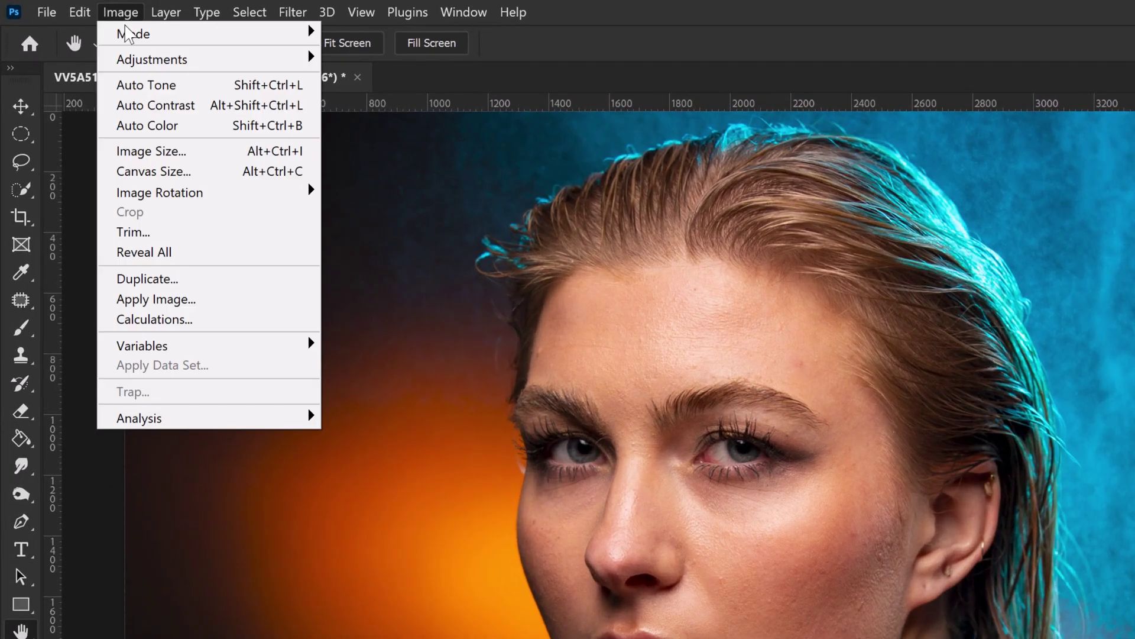
left_click(194, 301)
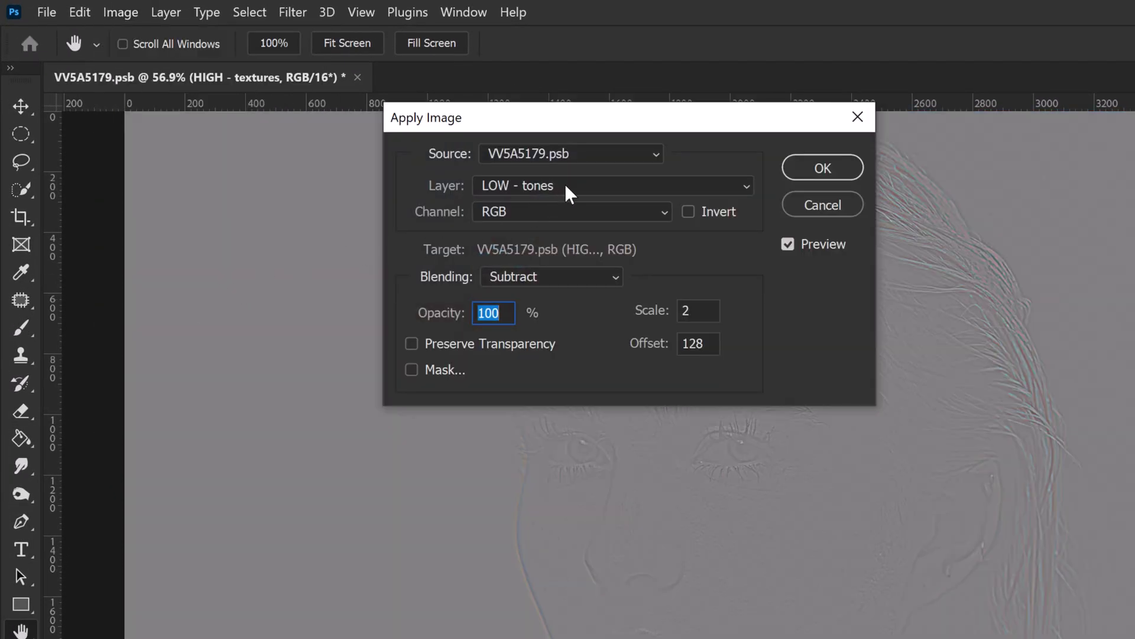
left_click(559, 185)
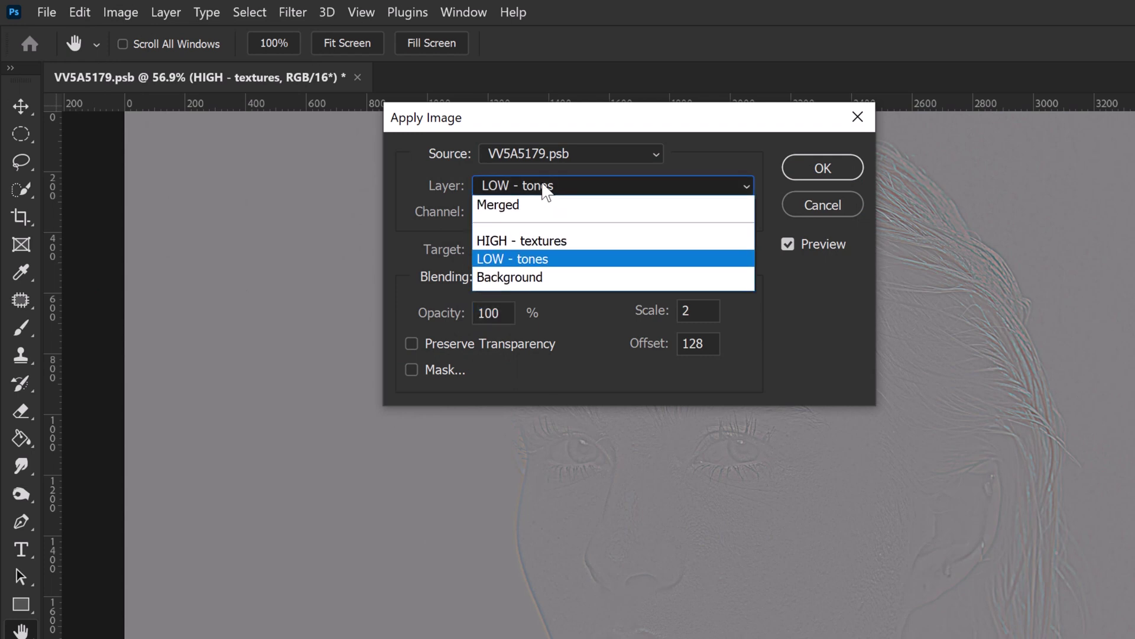
left_click(547, 260)
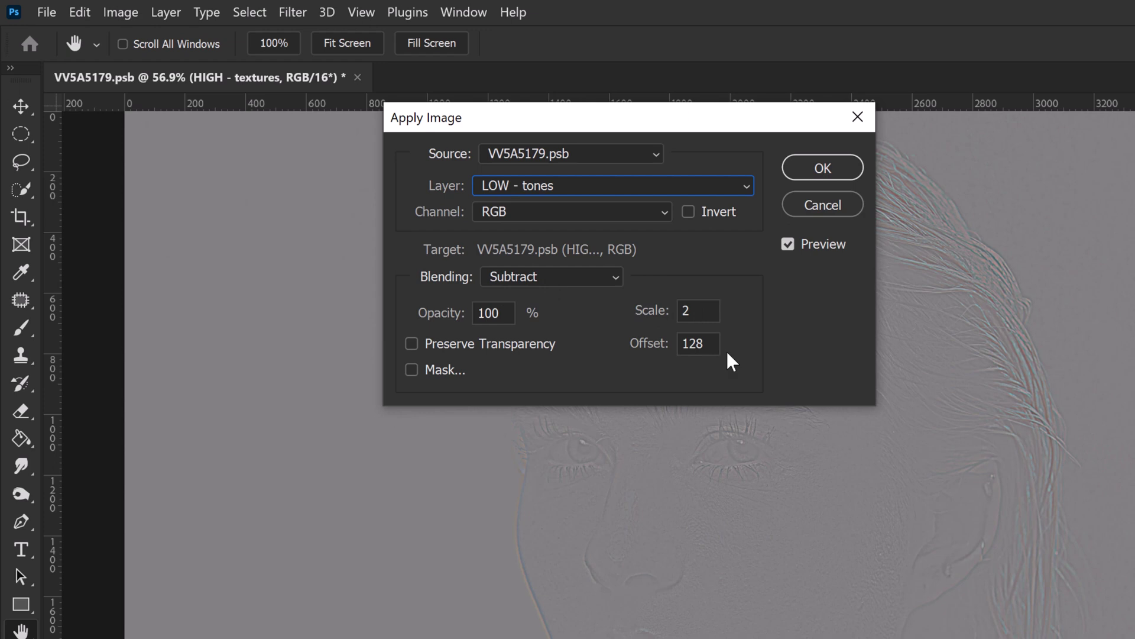
Step: Apply the subtraction and inspect the grey texture map at 100% and 200% zoom
left_click(823, 168)
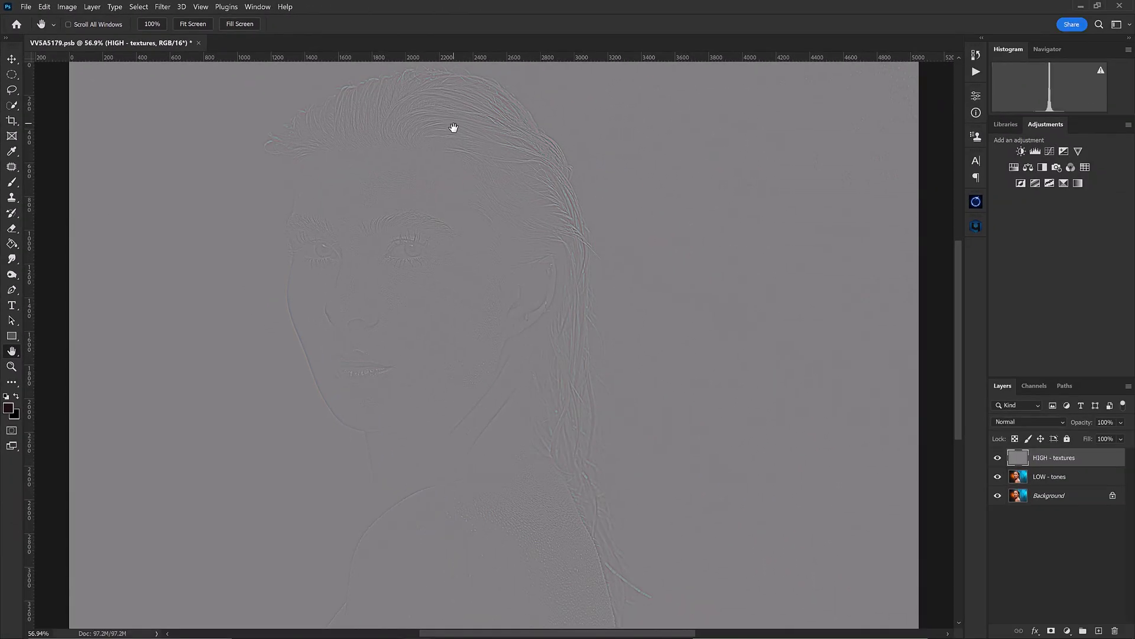
key("ctrl+1")
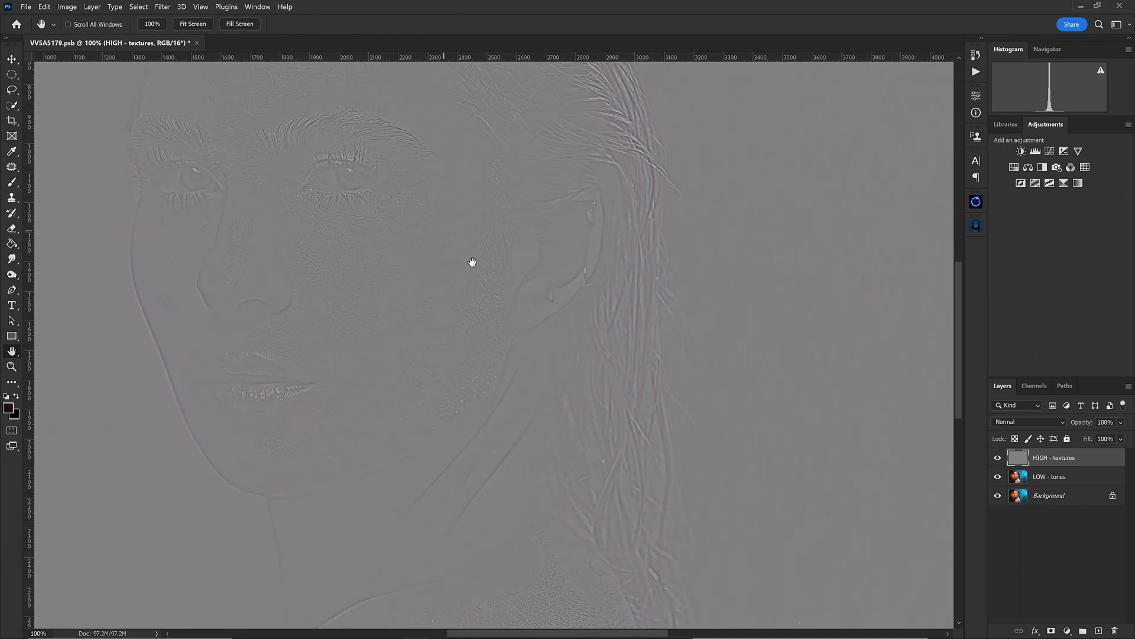
key("ctrl+plus")
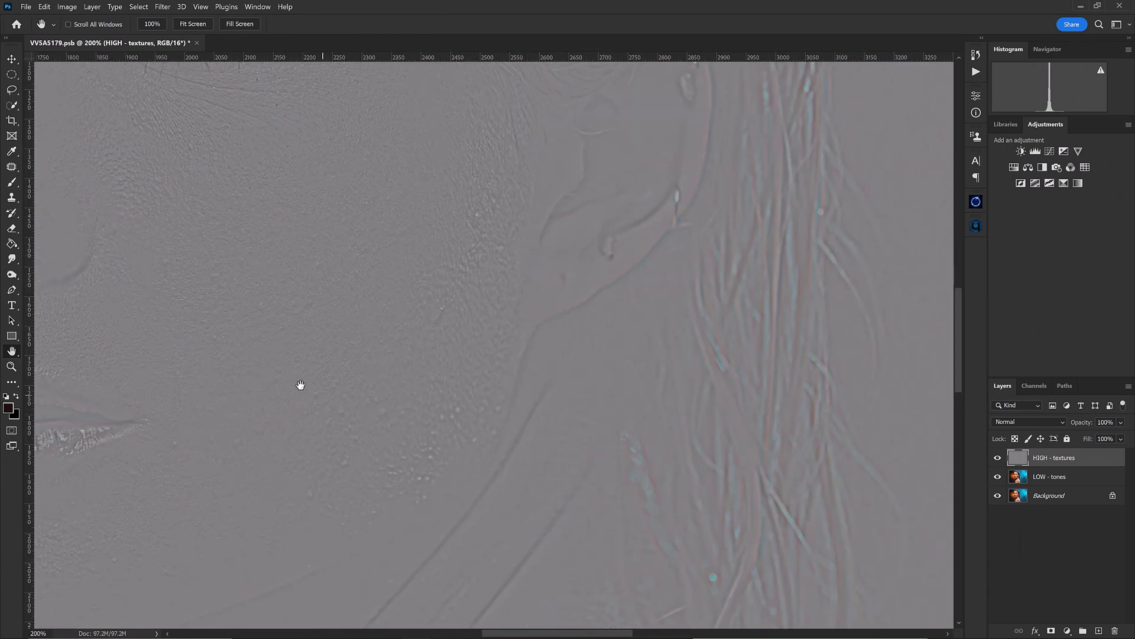
key("ctrl+minus")
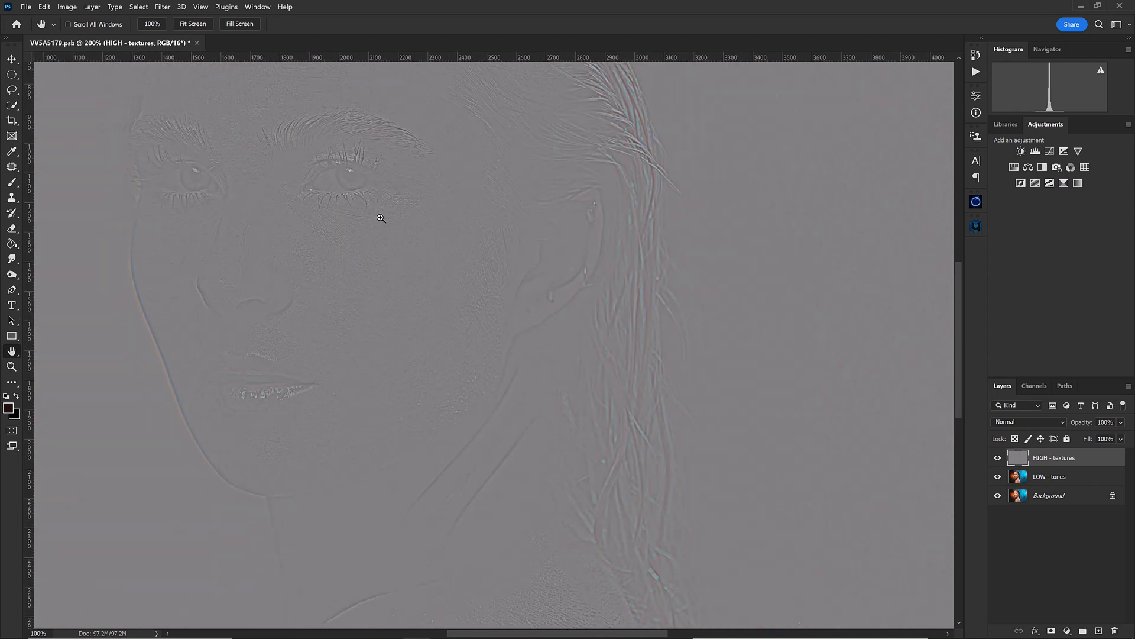
key("ctrl+minus")
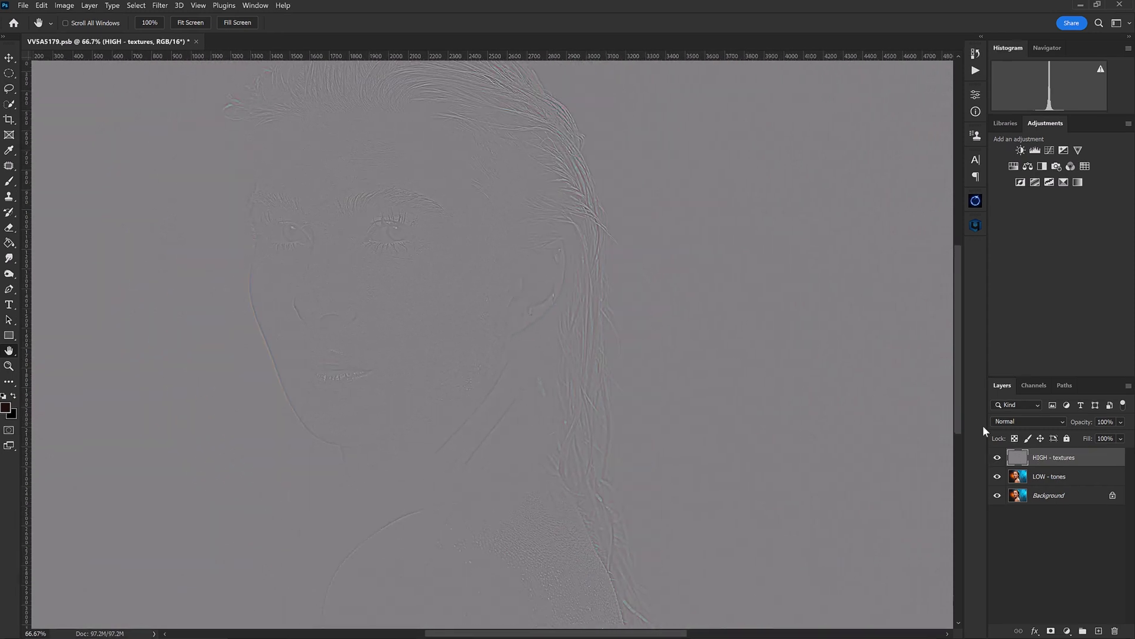
Step: Set HIGH - textures to Linear Light, solo each layer to compare, then show all three
left_click(1048, 421)
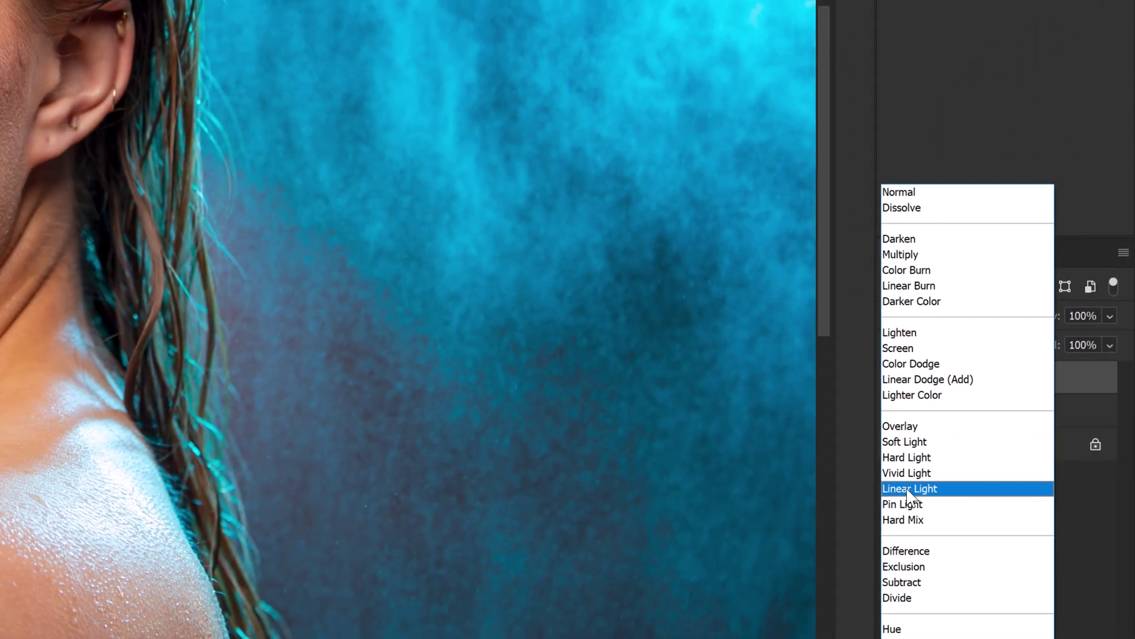
left_click(923, 484)
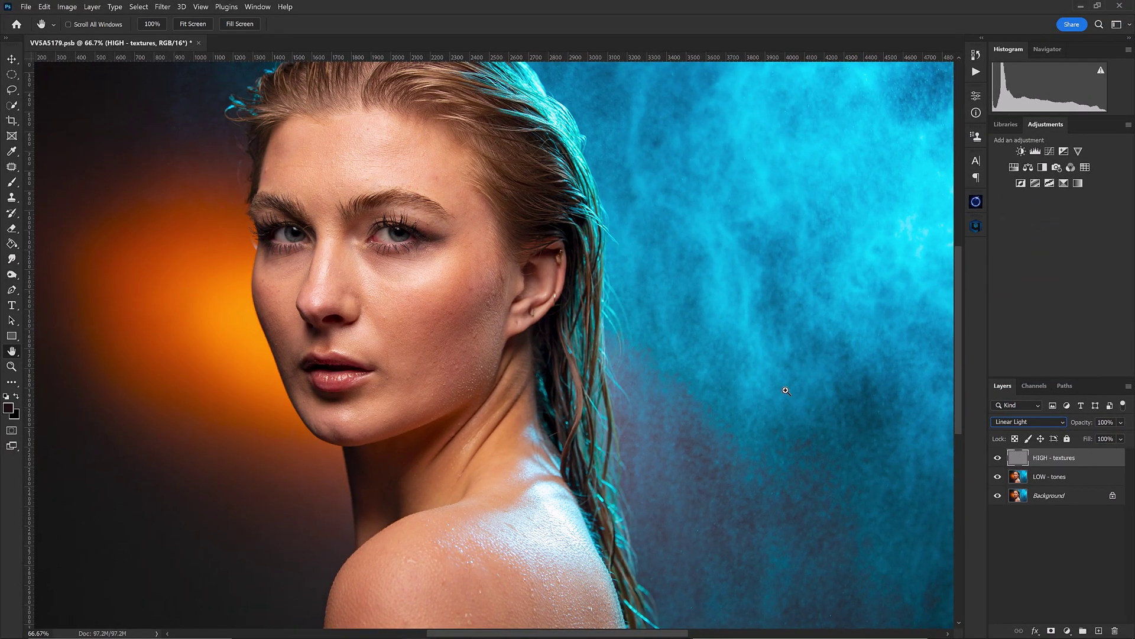
key("ctrl+plus")
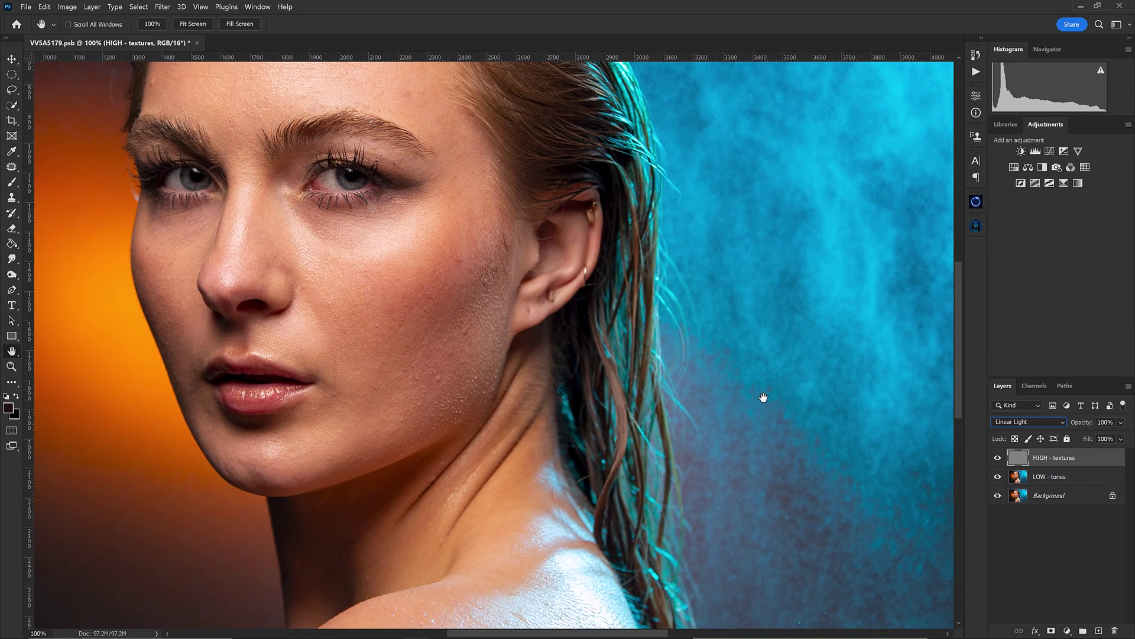
left_click(998, 458, "alt")
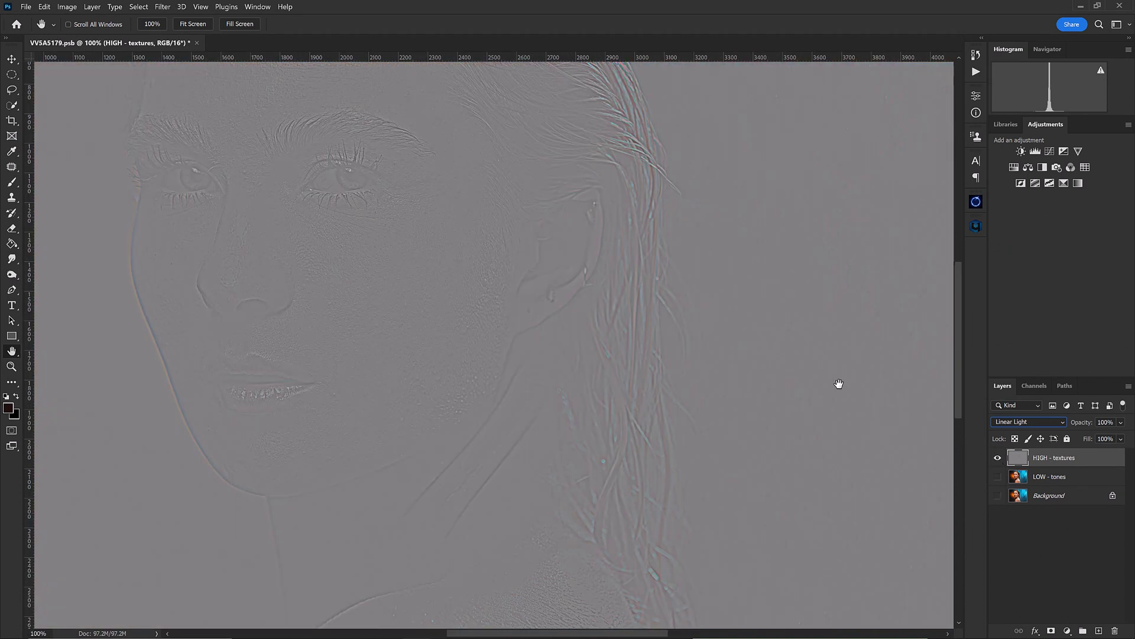
left_click(998, 478, "alt")
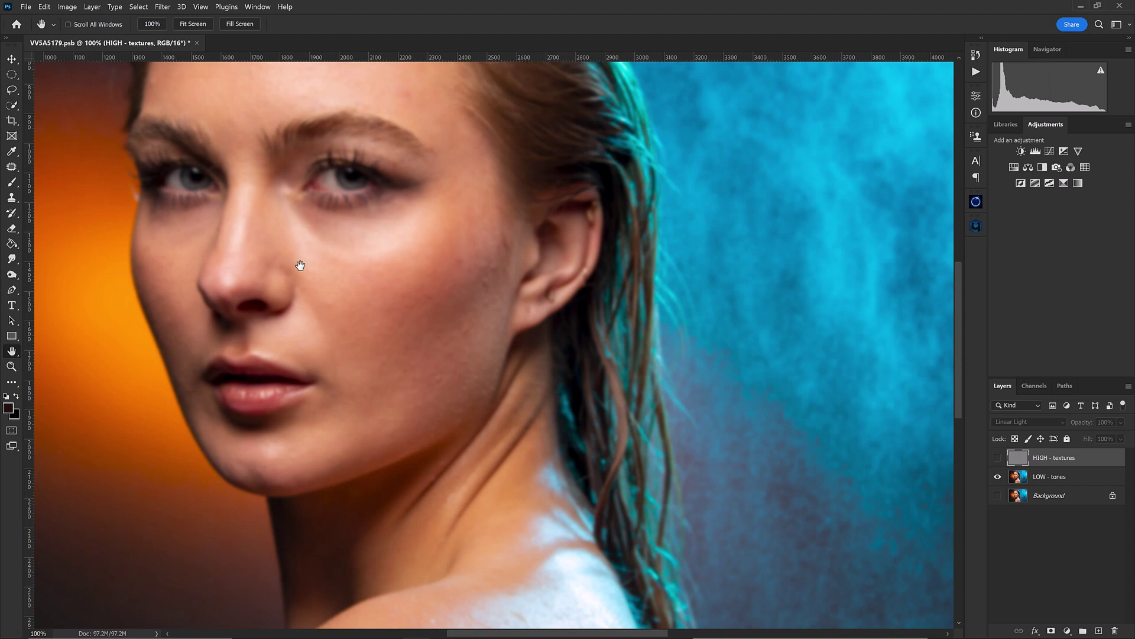
left_click(998, 496, "alt")
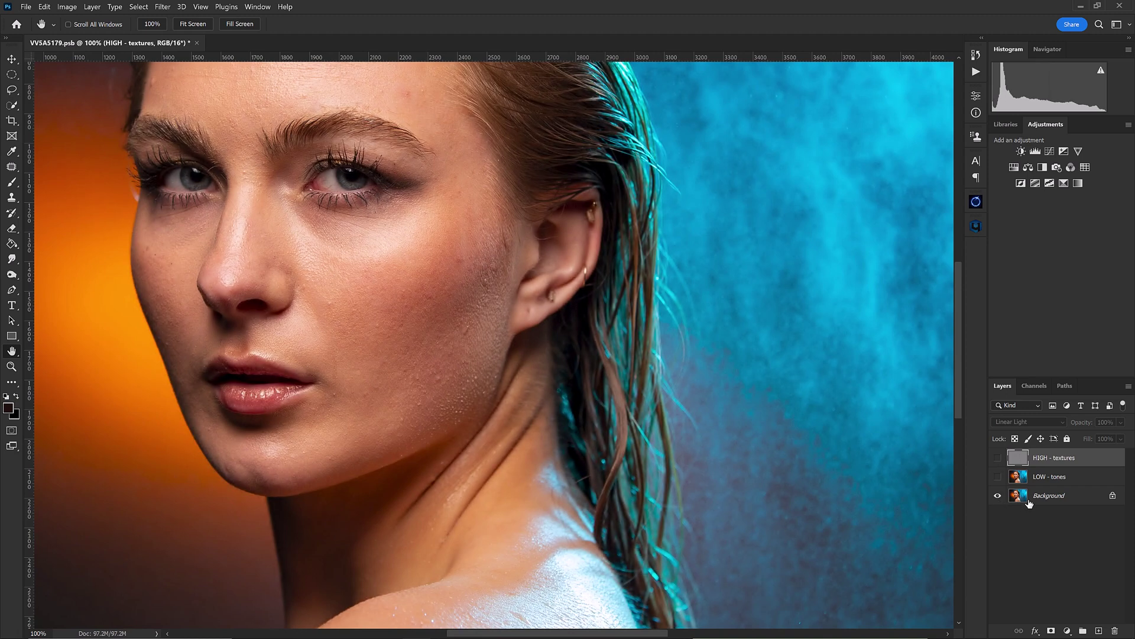
left_click_drag(998, 480, 998, 458)
Step: Group HIGH - textures and LOW - tones as 'CGH Frequency Separation'
left_click(1086, 479, "shift")
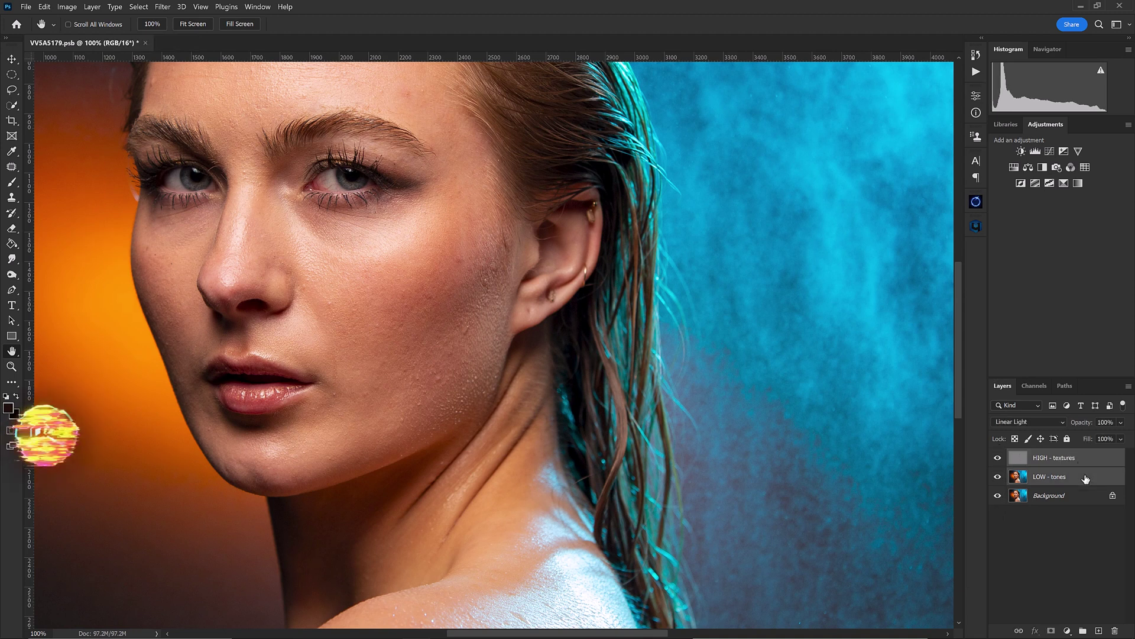
key("ctrl+g")
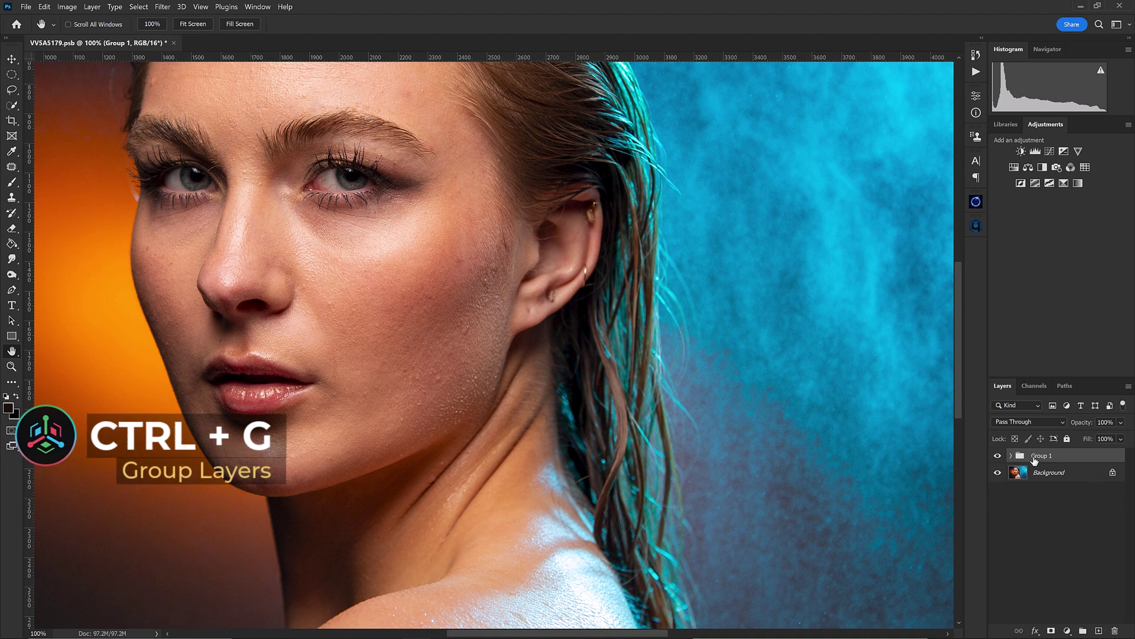
double_click(1035, 456)
key("BackSpace")
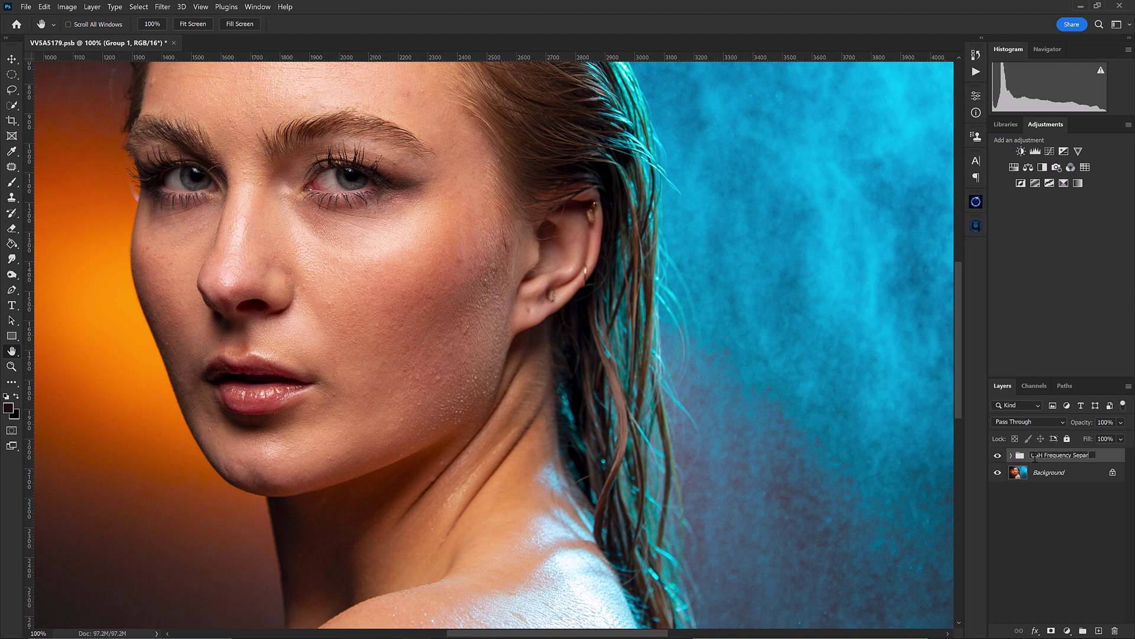
key("Return")
left_click(1012, 455)
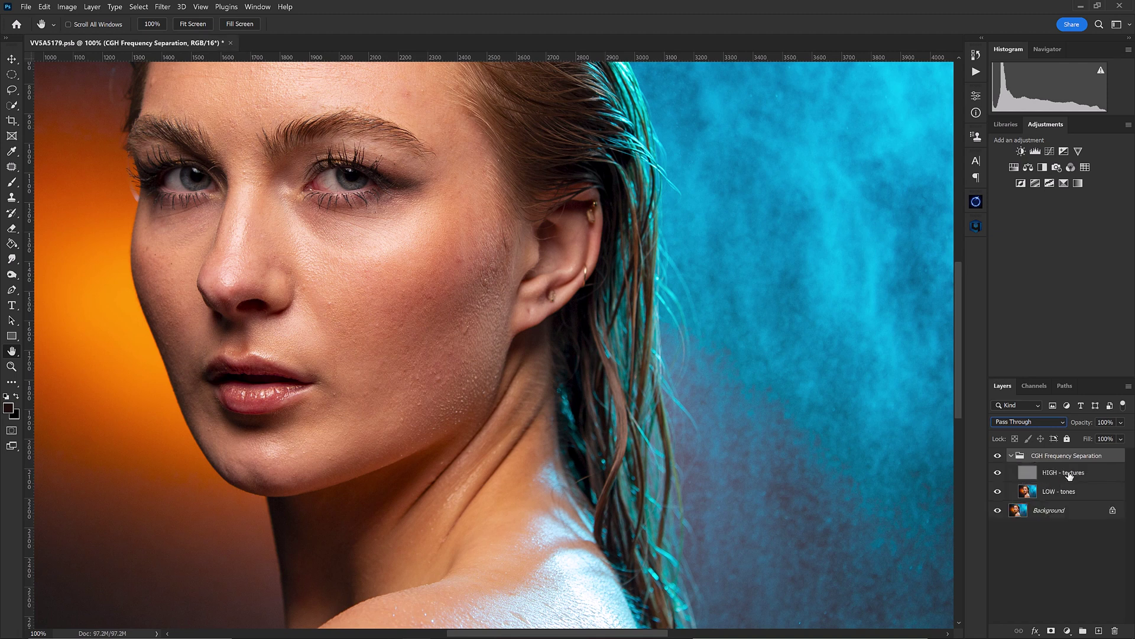
Step: Hide HIGH - textures, make LOW - tones the active layer, and centre the face
left_click(999, 456)
left_click(999, 456)
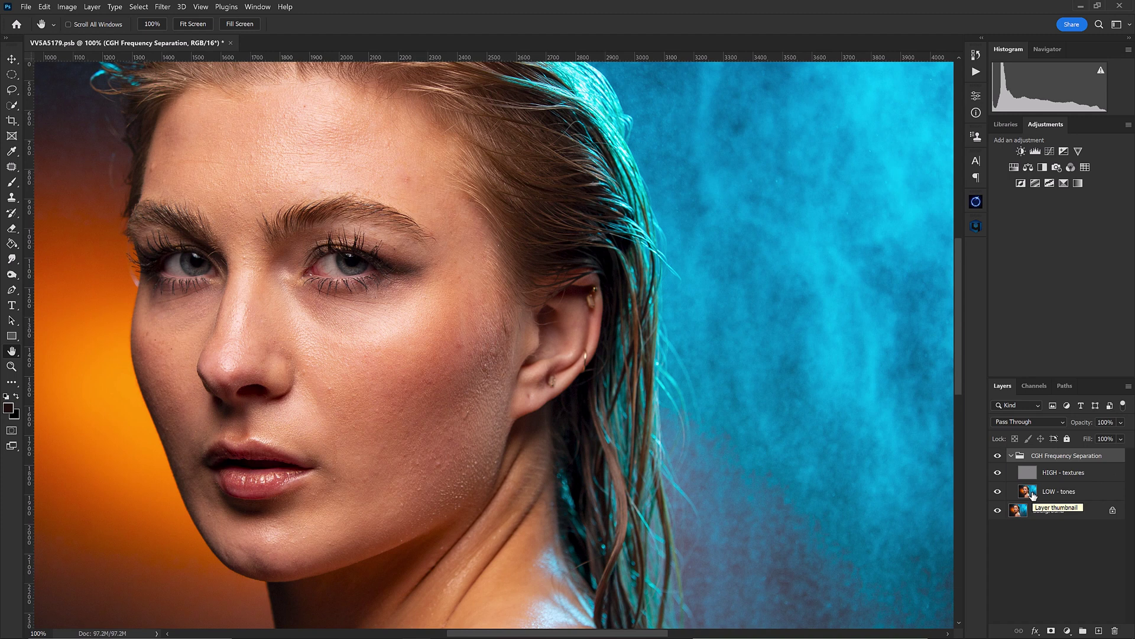
left_click(999, 474)
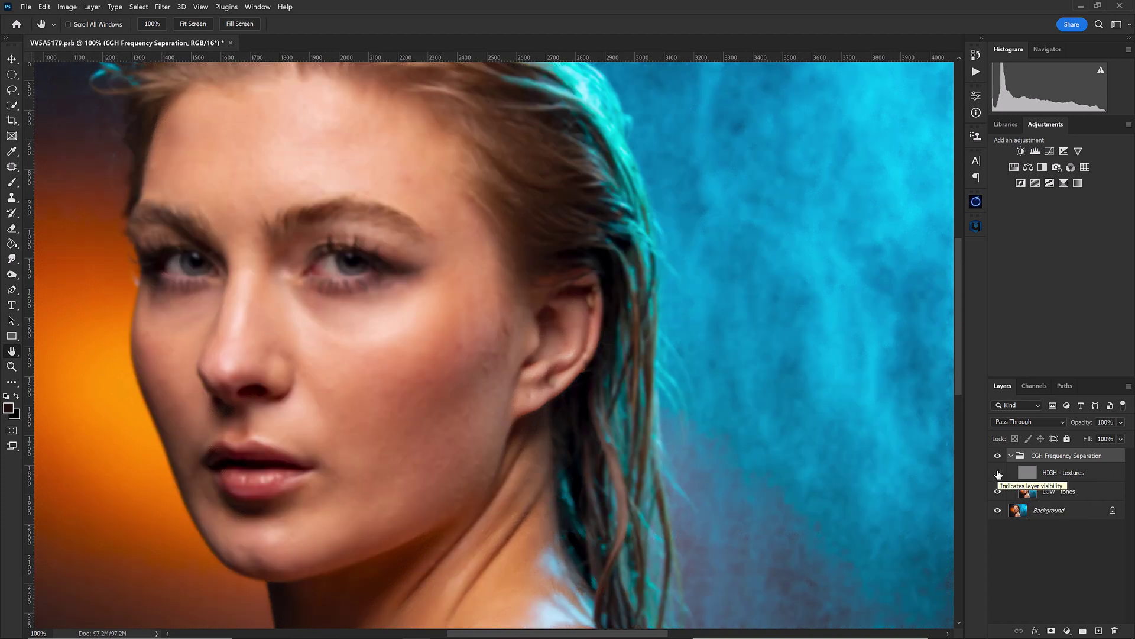
left_click(1048, 492)
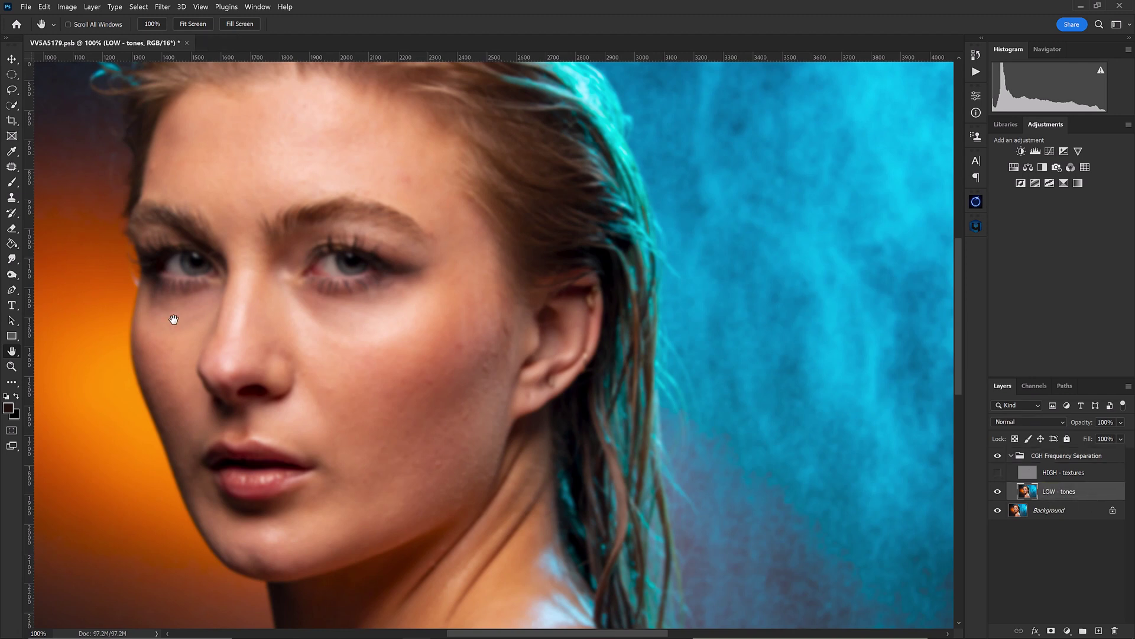
left_click_drag(421, 375, 522, 325)
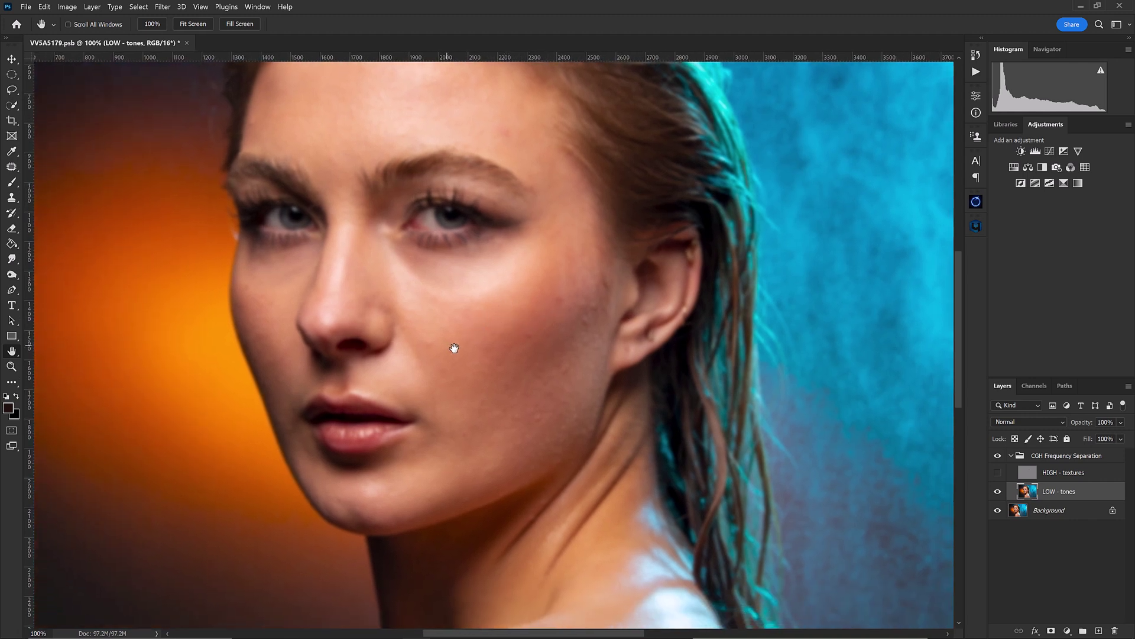
Step: Lasso a 25 px feathered cheek patch beside the ear and reapply the last Gaussian Blur
left_click(11, 91)
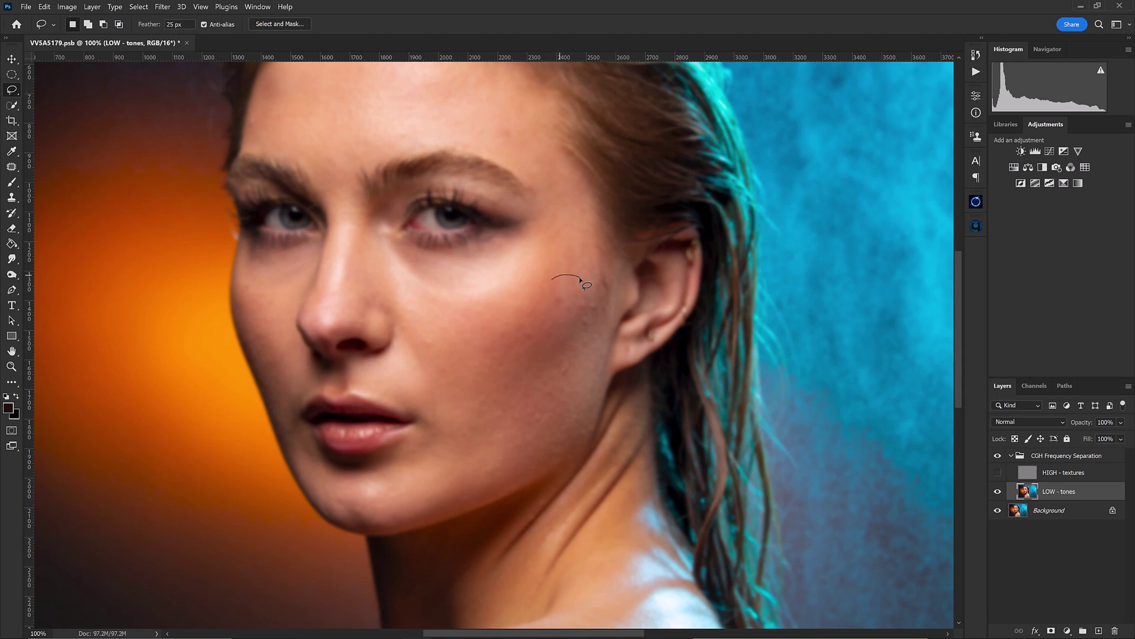
left_click_drag(580, 280, 534, 303)
mouse_move(595, 353)
left_mouse_down()
mouse_move(608, 292)
mouse_move(578, 276)
left_mouse_up()
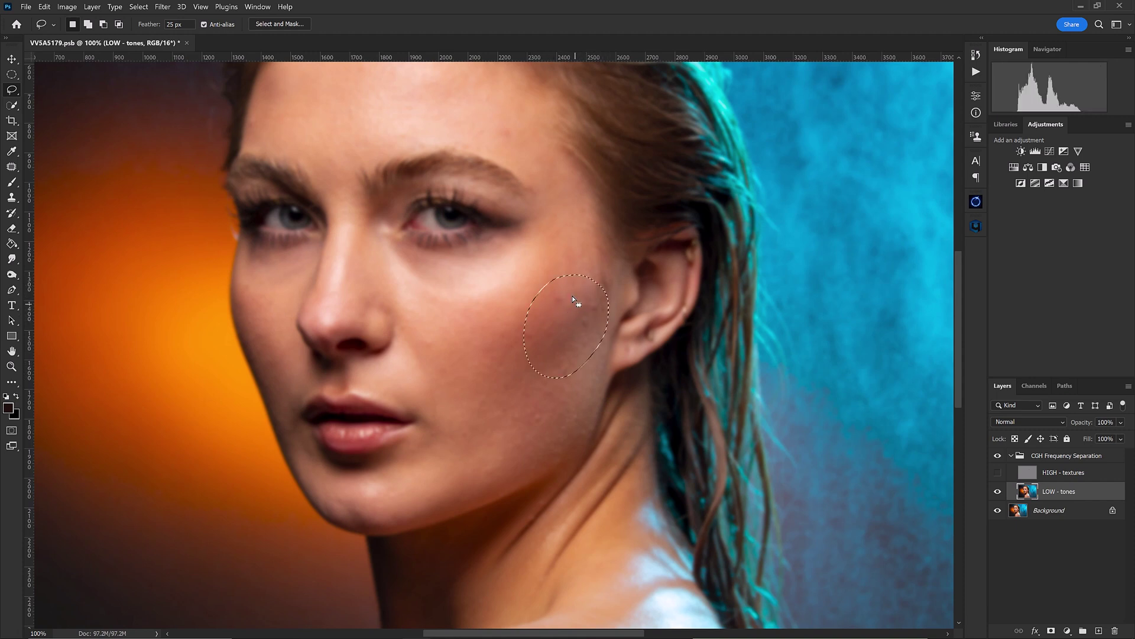
key("ctrl+plus")
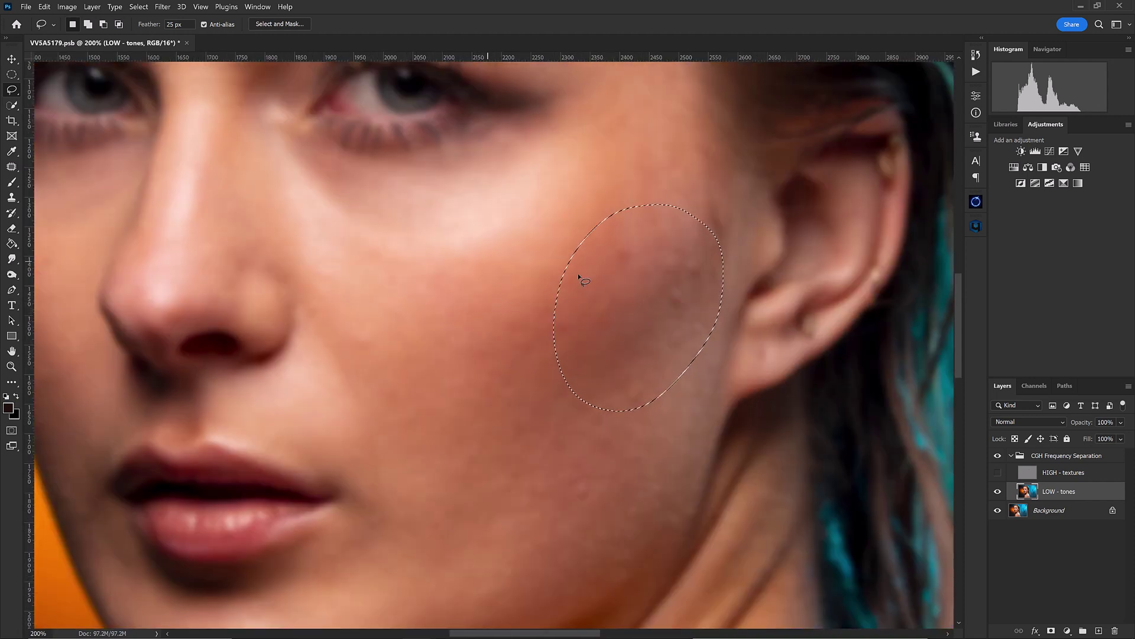
left_click(163, 7)
mouse_move(181, 7)
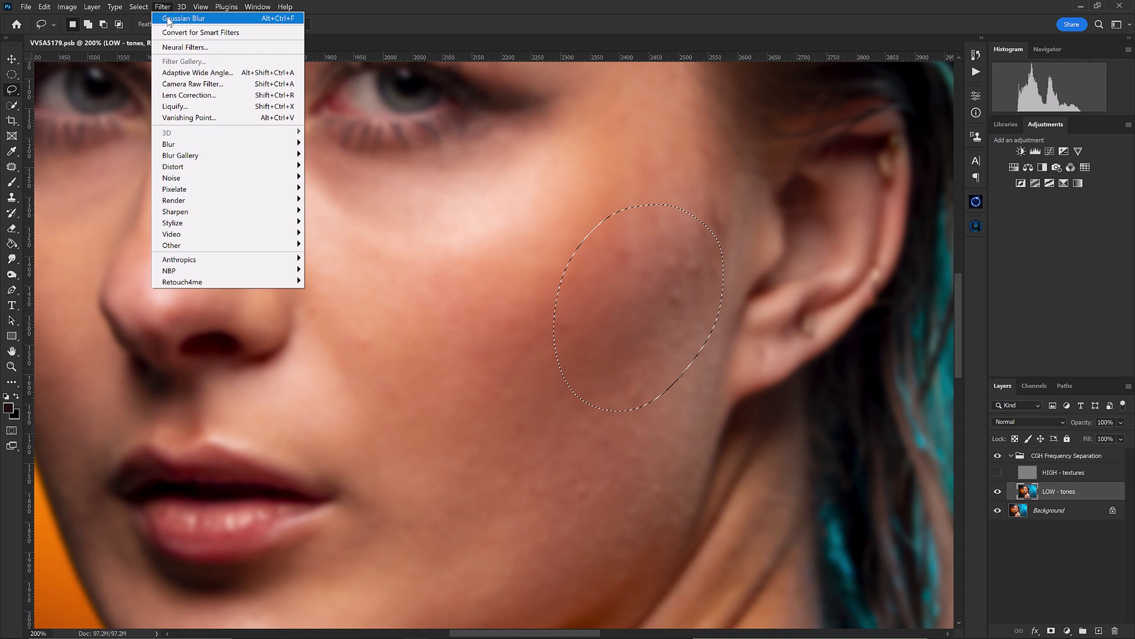
left_click(174, 18)
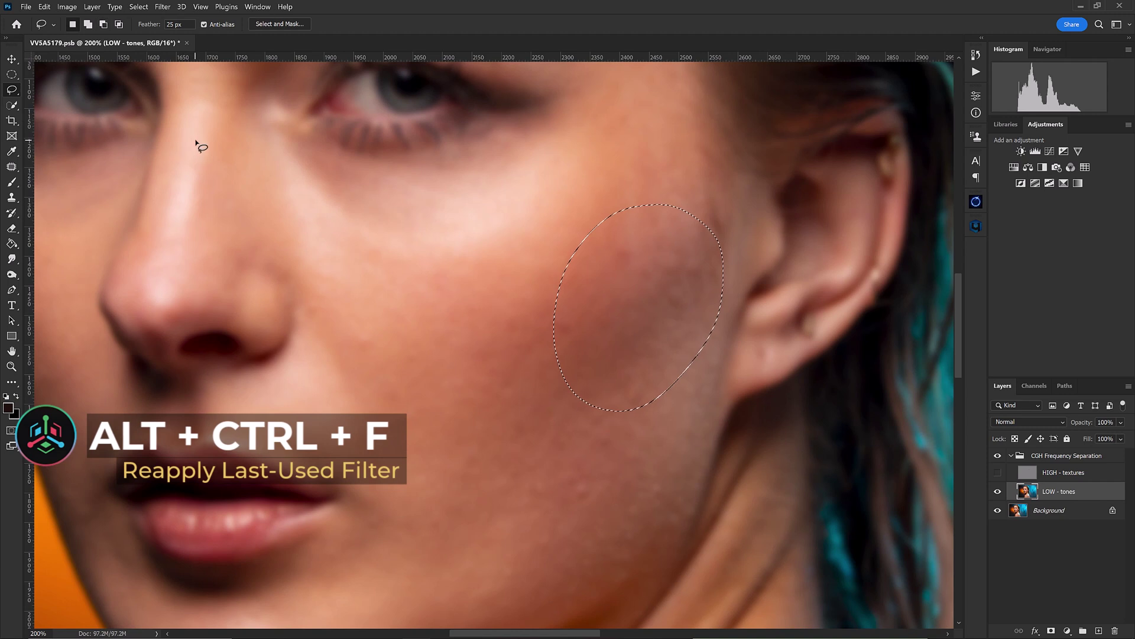
Step: Preview stronger and weaker Gaussian Blur radii on the selection, then cancel the dialog
left_click(162, 6)
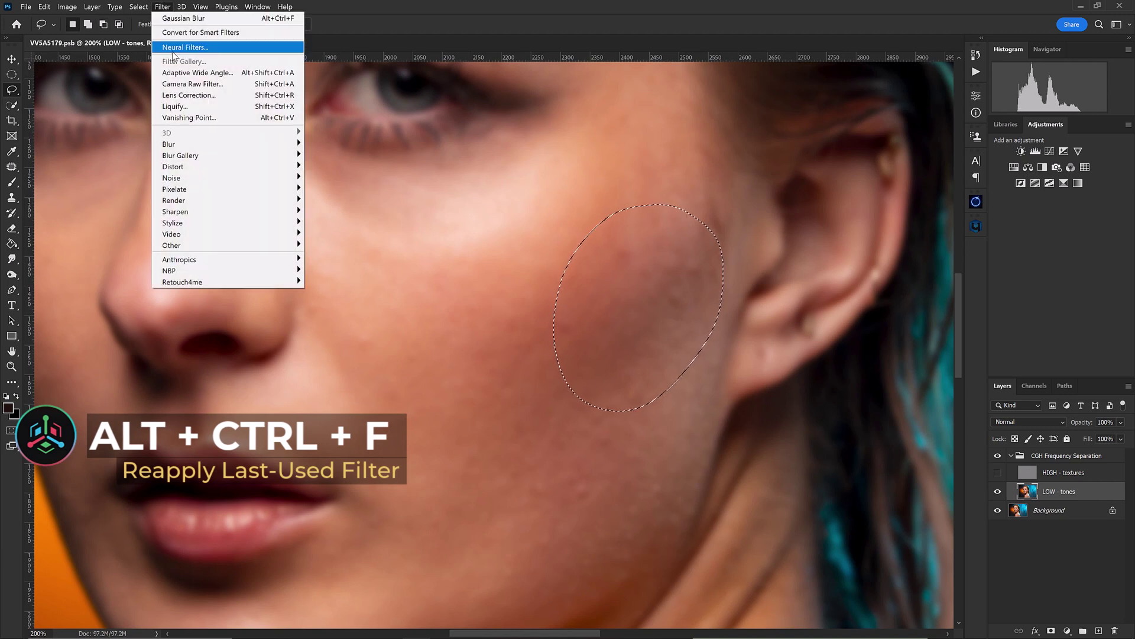
mouse_move(202, 146)
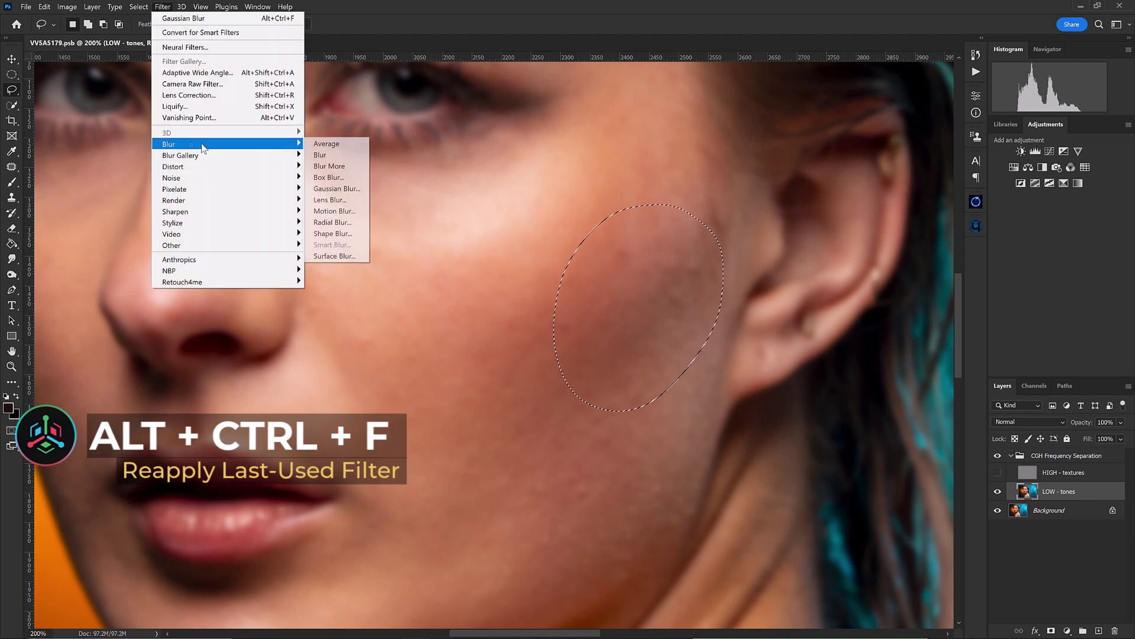
left_click(335, 188)
left_click_drag(736, 179, 872, 207)
left_click_drag(811, 384, 873, 385)
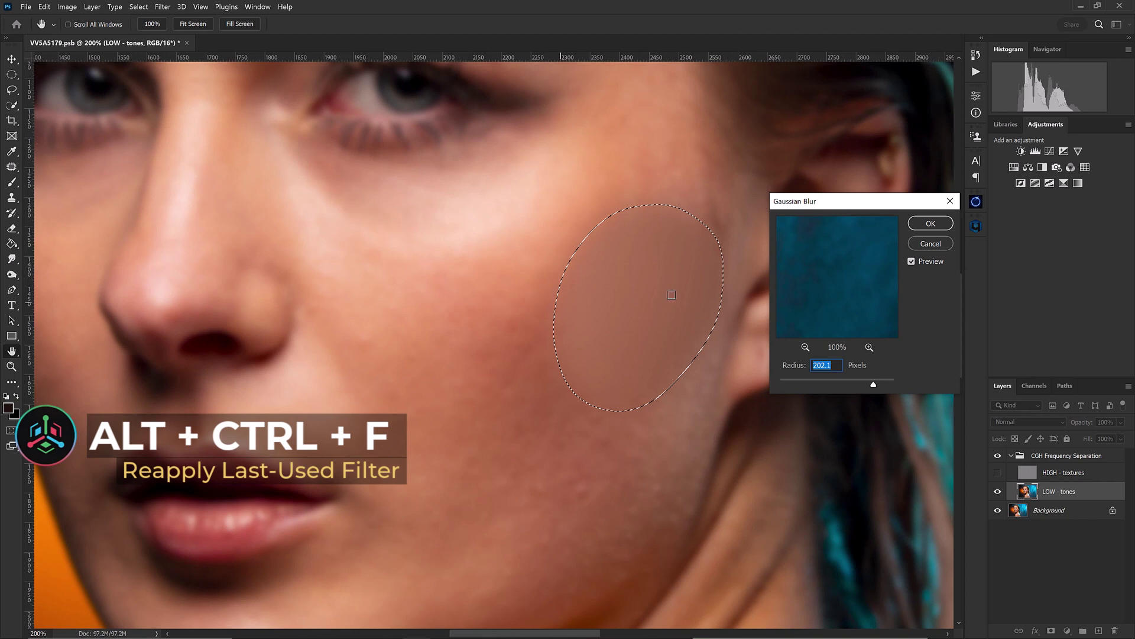
left_click_drag(874, 385, 814, 385)
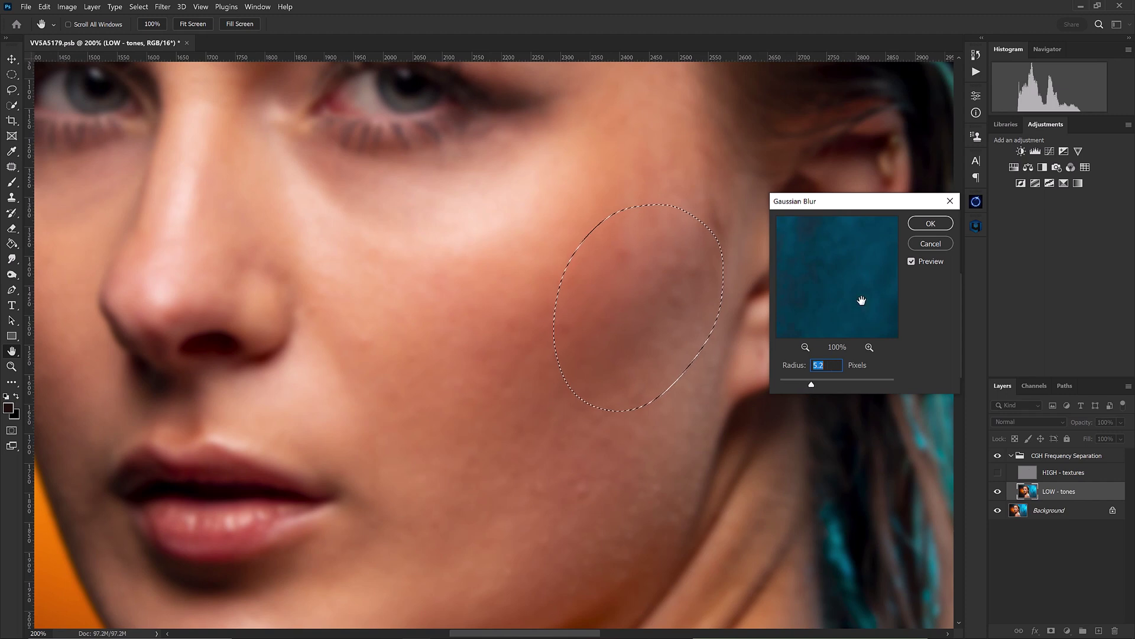
left_click(929, 244)
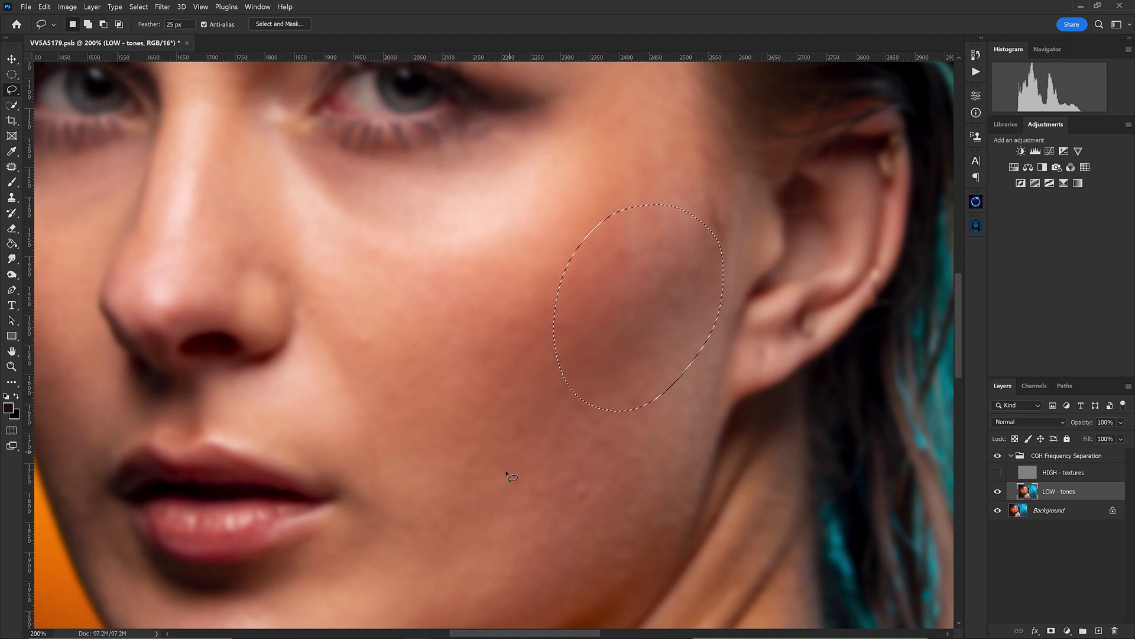
Step: Lasso cheek patches beside the nose and near the left edge, deselect, and pan to the chin
mouse_move(621, 474)
left_mouse_down()
mouse_move(444, 436)
mouse_move(653, 349)
mouse_move(539, 544)
mouse_move(621, 477)
left_mouse_up()
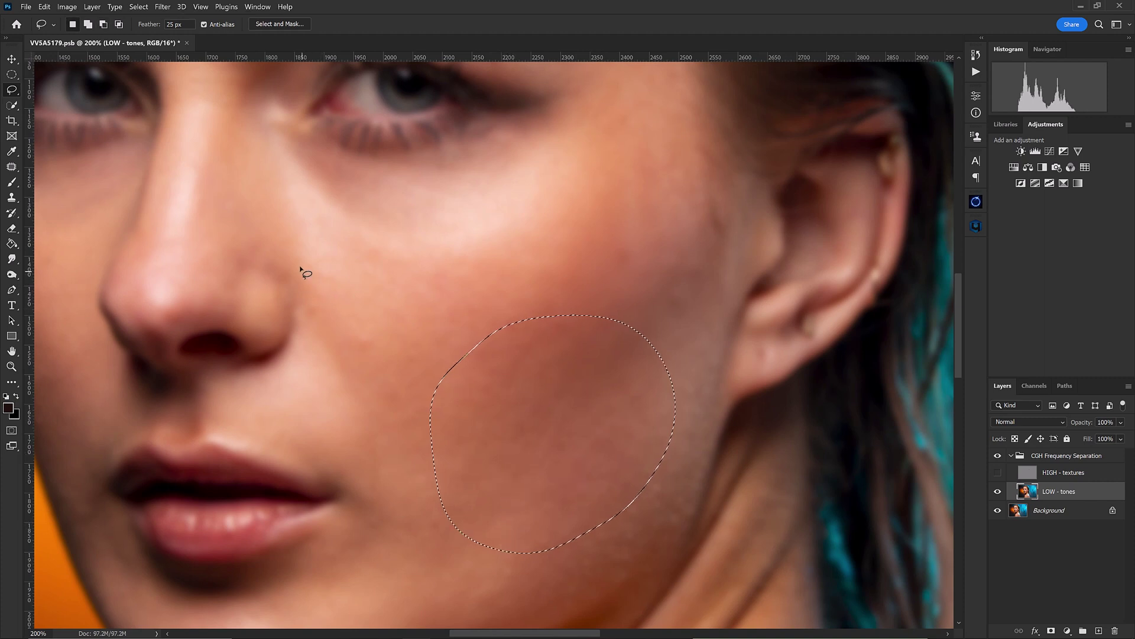
mouse_move(302, 271)
left_mouse_down()
mouse_move(300, 322)
mouse_move(418, 402)
mouse_move(303, 272)
left_mouse_up()
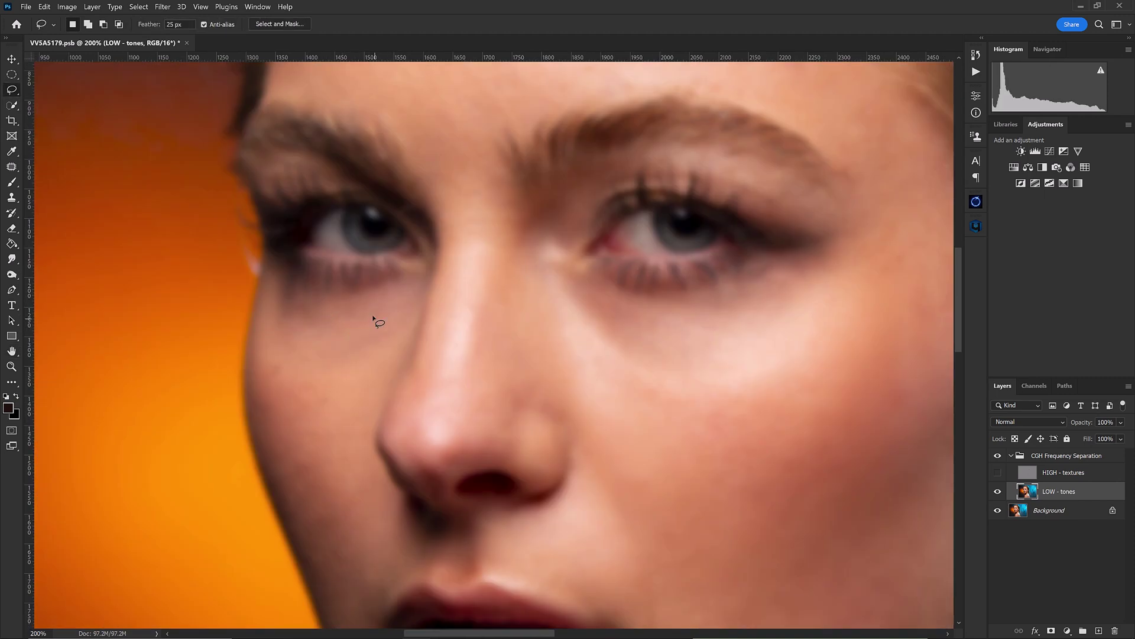
mouse_move(383, 374)
left_mouse_down()
mouse_move(373, 318)
mouse_move(344, 337)
mouse_move(425, 439)
mouse_move(502, 180)
mouse_move(433, 224)
mouse_move(436, 329)
mouse_move(469, 200)
mouse_move(497, 353)
left_mouse_up()
key("h")
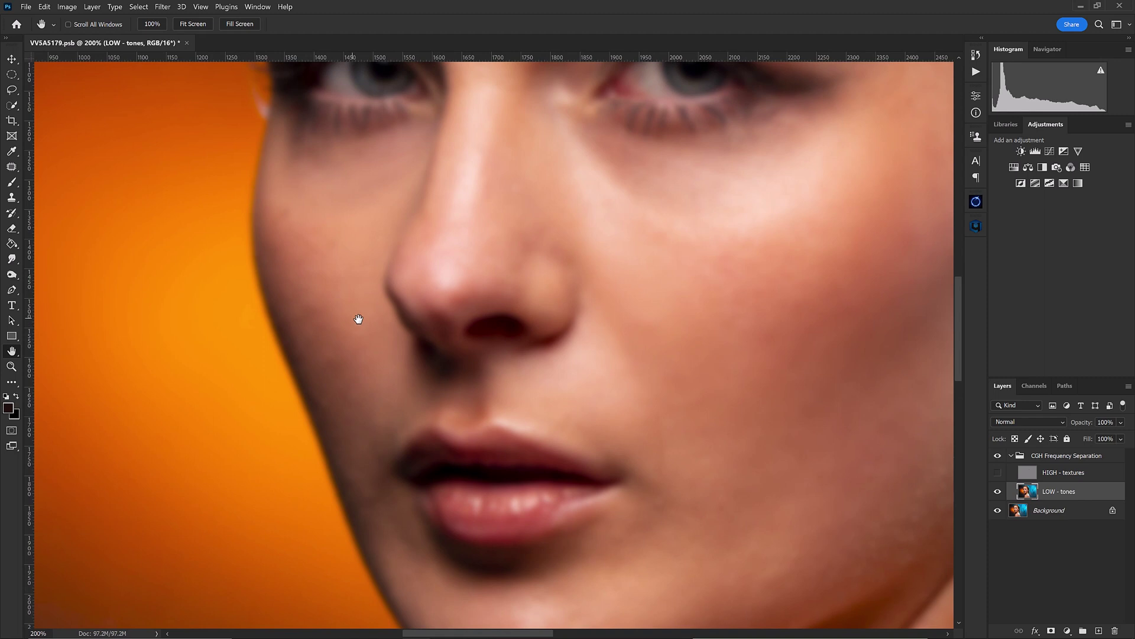
key("l")
mouse_move(352, 277)
left_mouse_down()
mouse_move(363, 368)
mouse_move(298, 326)
left_mouse_up()
left_click_drag(349, 275, 350, 296)
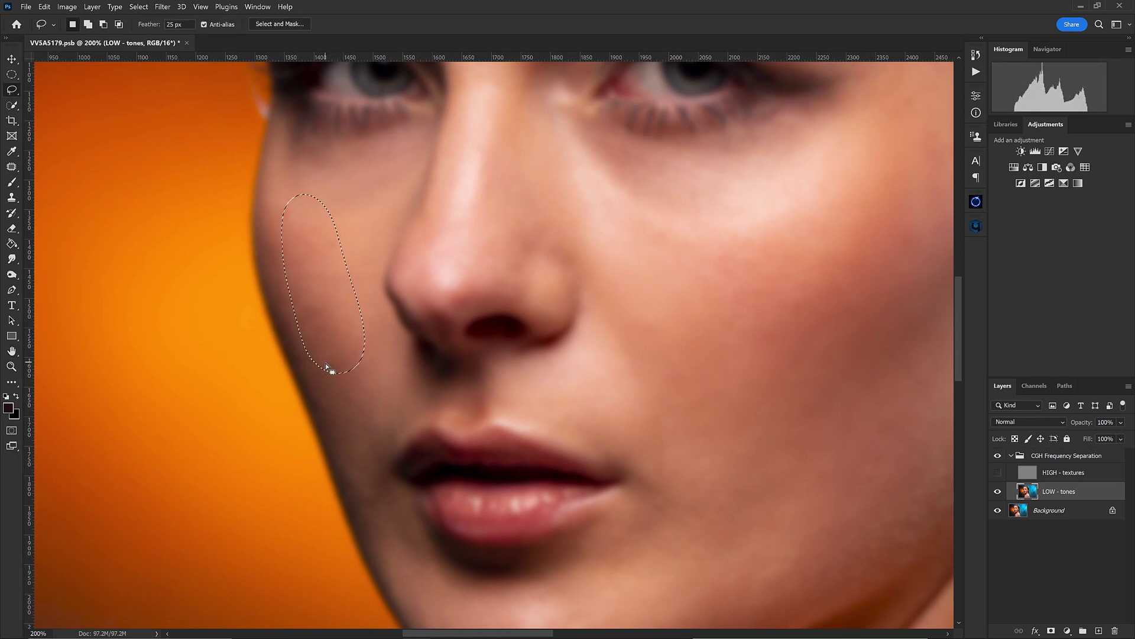
key("ctrl+d")
key("h")
left_click_drag(398, 398, 341, 183)
Step: Turn HIGH - textures back on, collapse the group, and zoom to 200%
key("l")
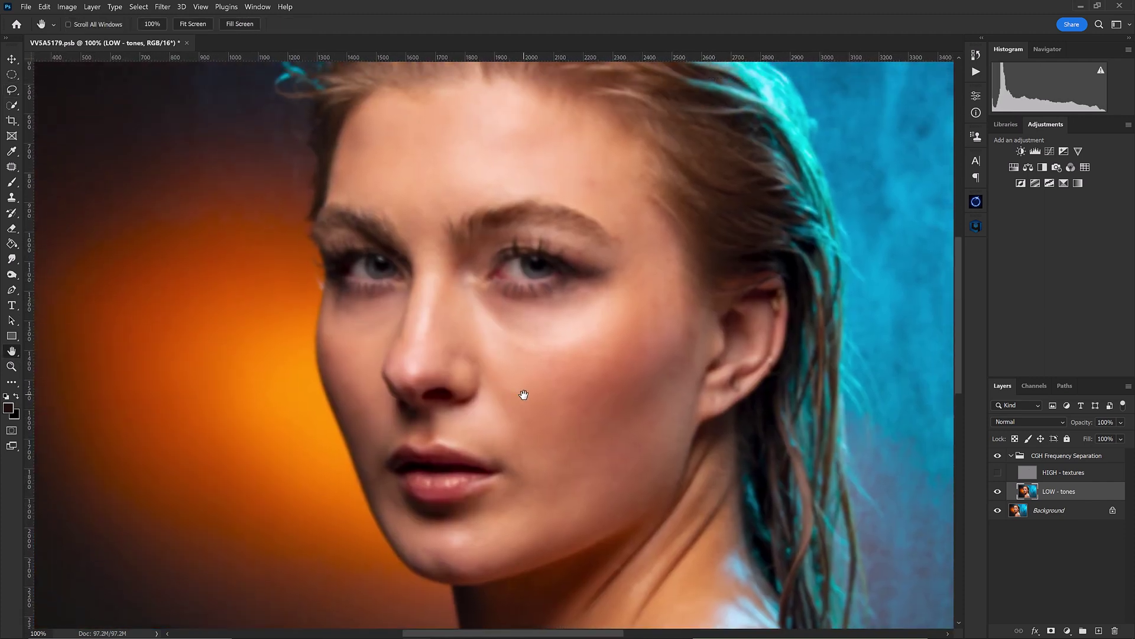
left_click_drag(520, 393, 517, 411)
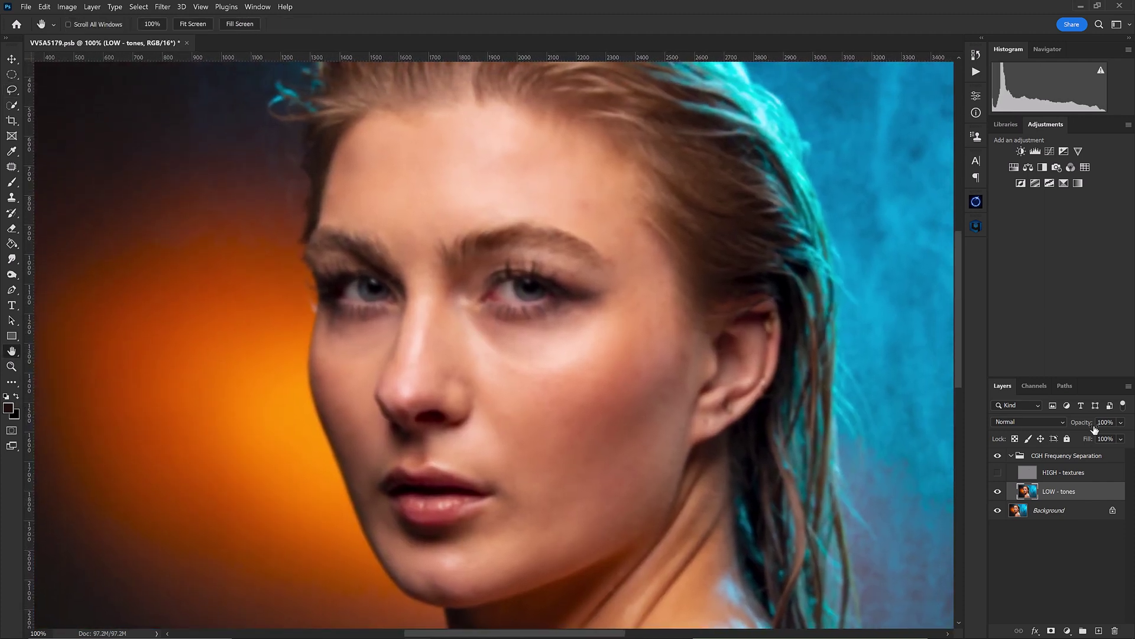
left_click(998, 472)
left_click(1011, 455)
key("ctrl+plus")
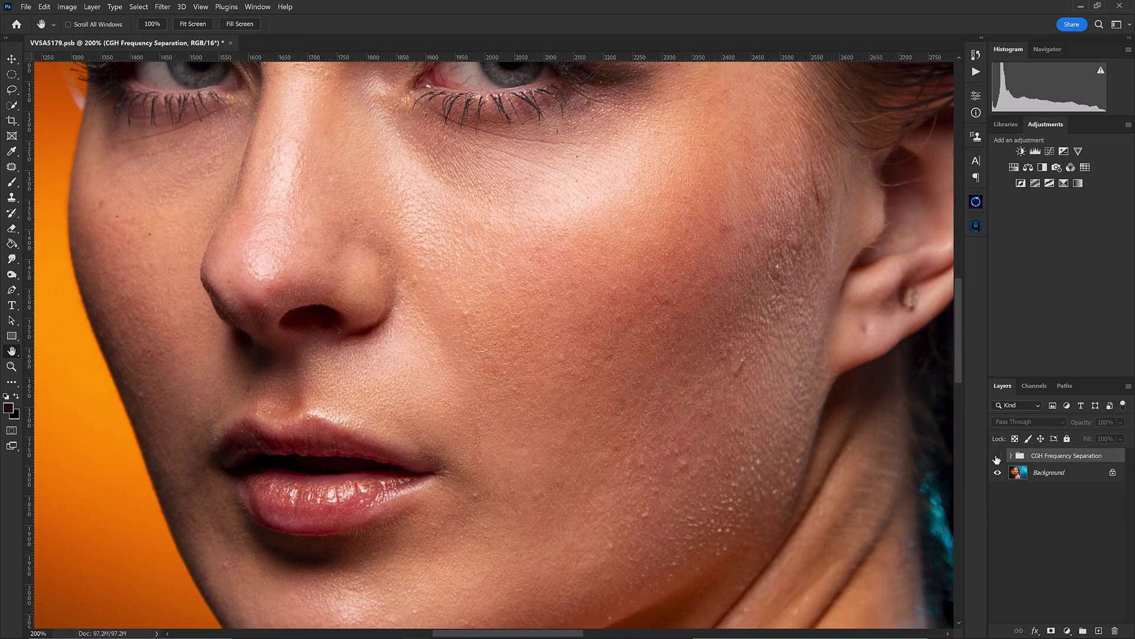
Step: Toggle the CGH Frequency Separation group on and off to compare against the original skin
left_click(998, 456)
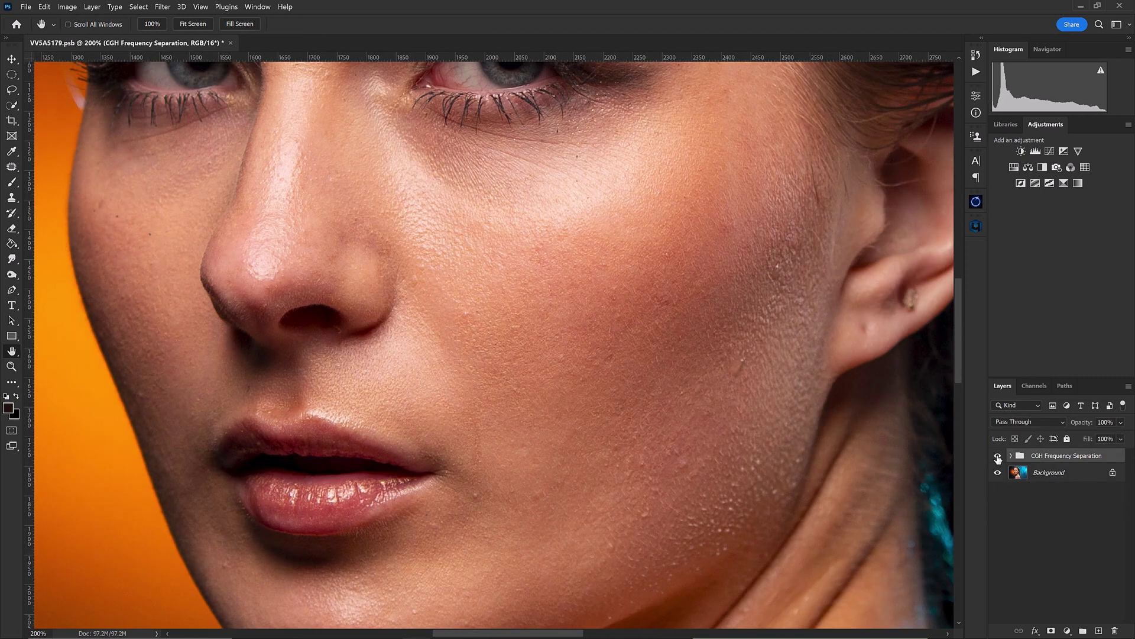
left_click(998, 456)
left_click(998, 456)
left_click(998, 458)
left_click(999, 458)
left_click(999, 459)
left_click(998, 459)
left_click(998, 459)
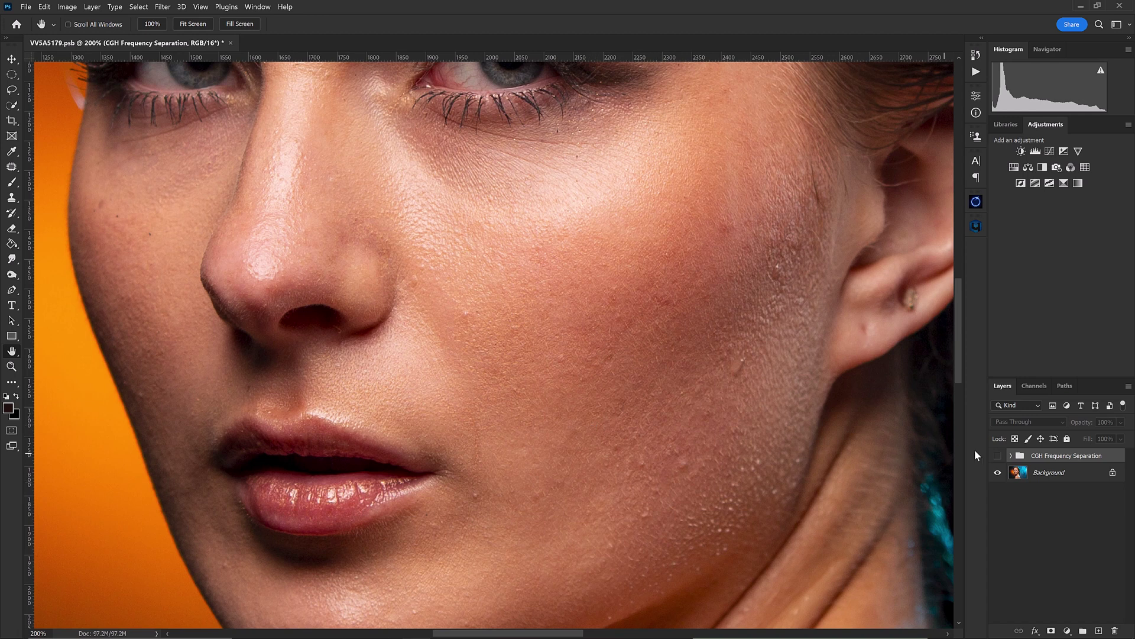
left_click(999, 459)
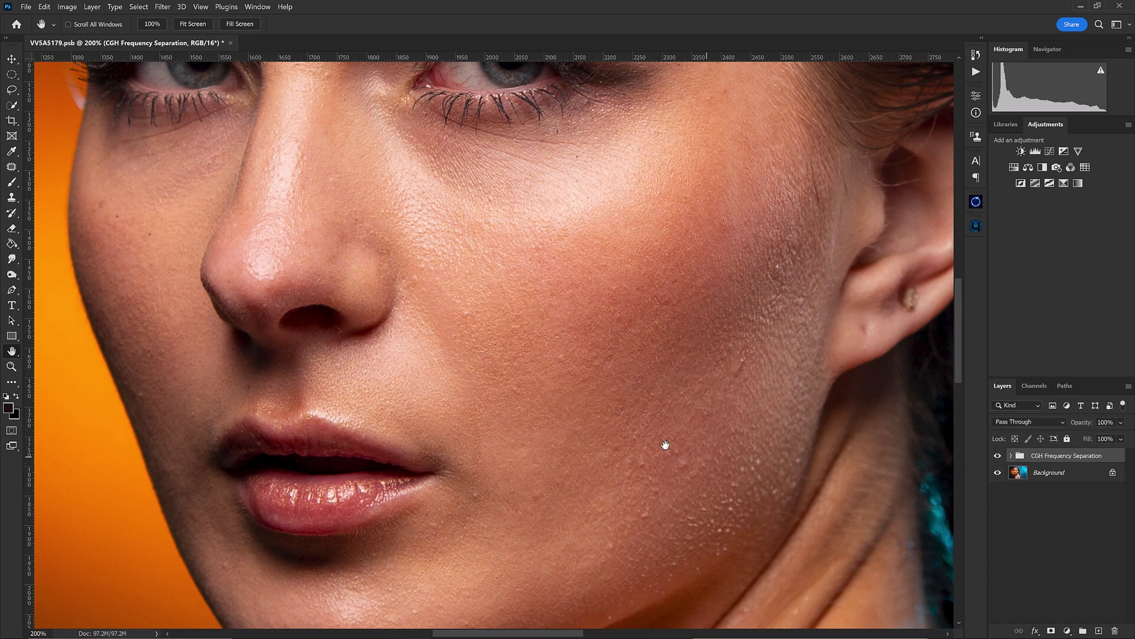
left_click(999, 459)
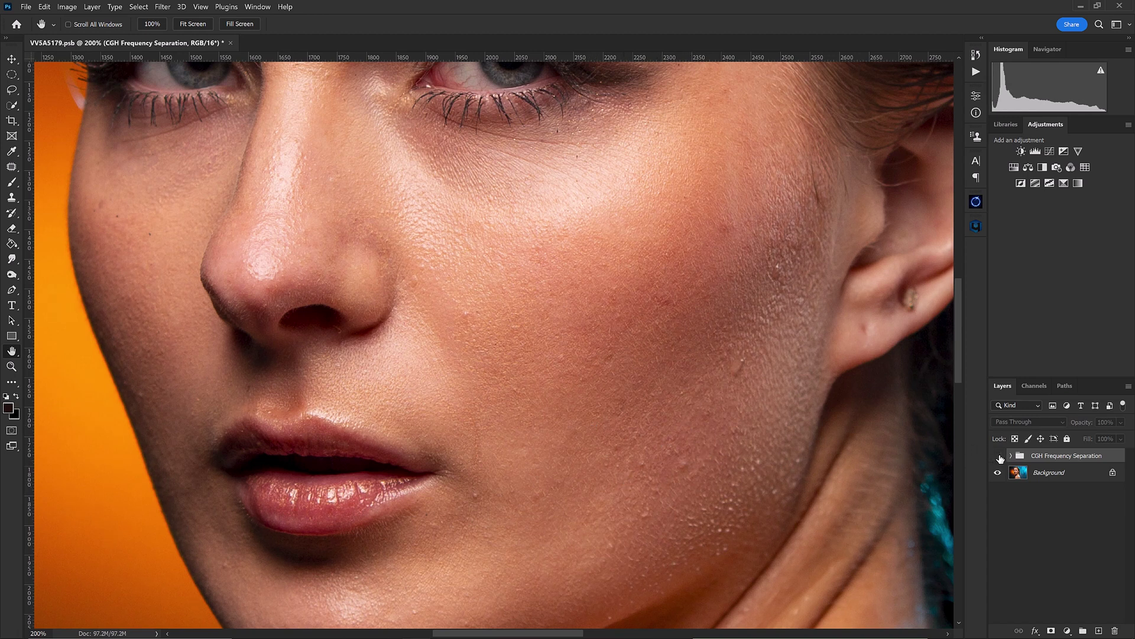
left_click(998, 459)
Step: Select HIGH - textures and set up the Clone Stamp with a soft 8 px brush at 300%
left_click(1011, 456)
left_click(1059, 473)
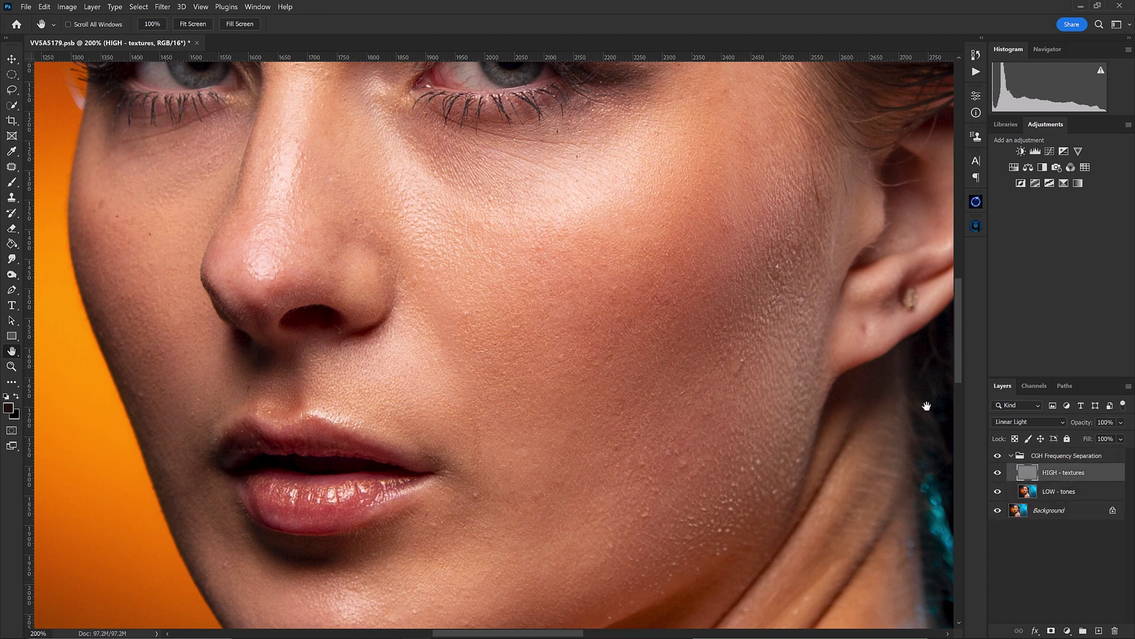
left_click_drag(305, 291, 611, 377)
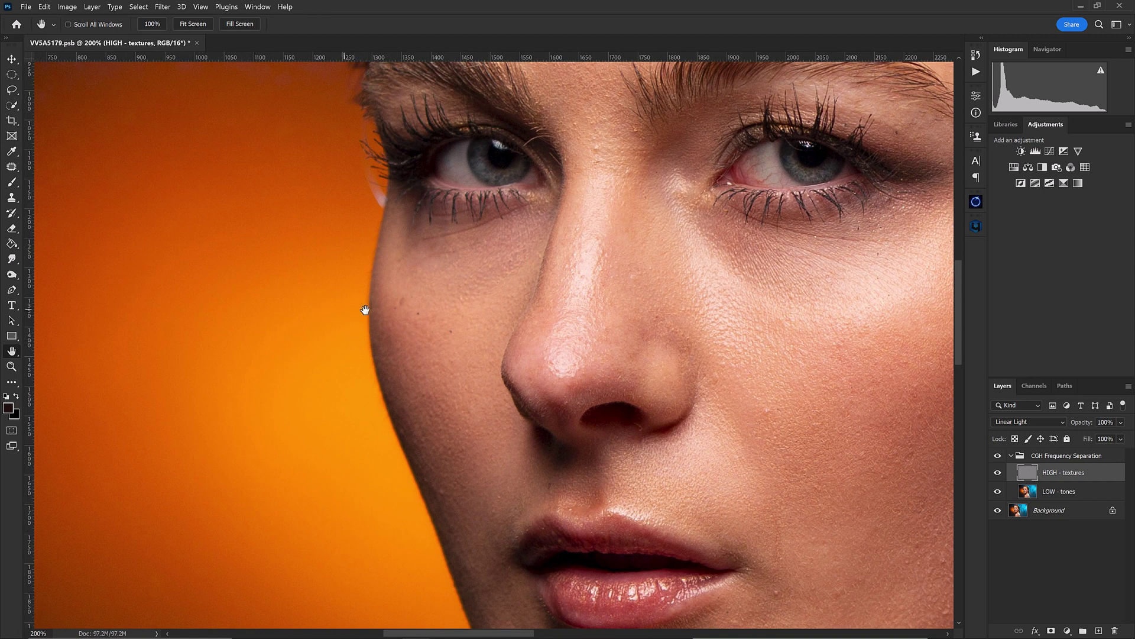
key("s")
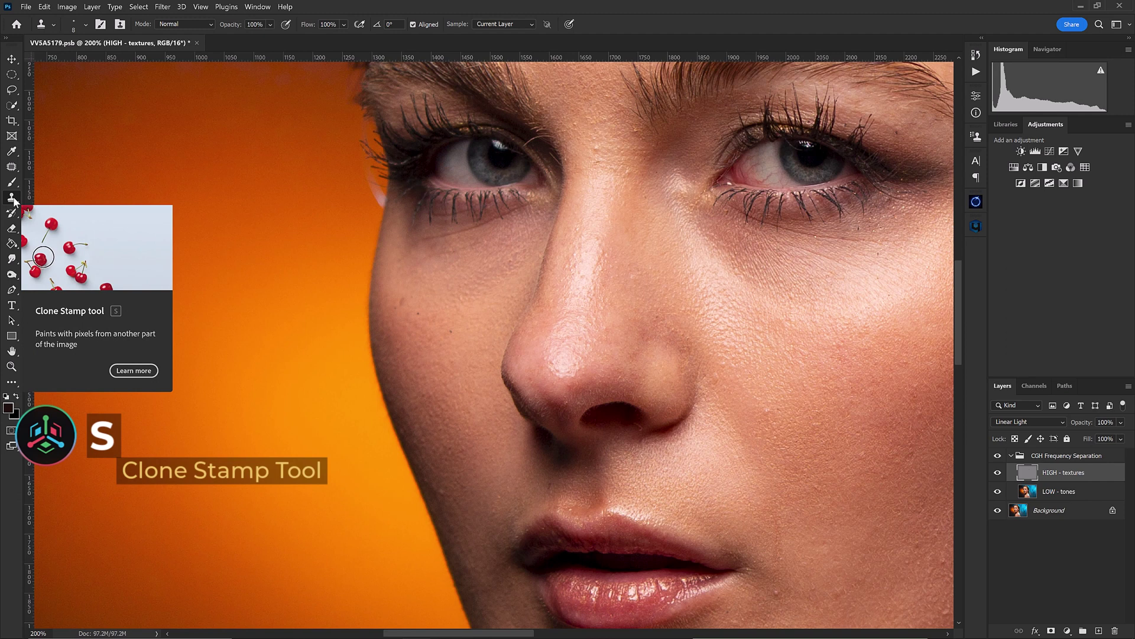
right_click(453, 287)
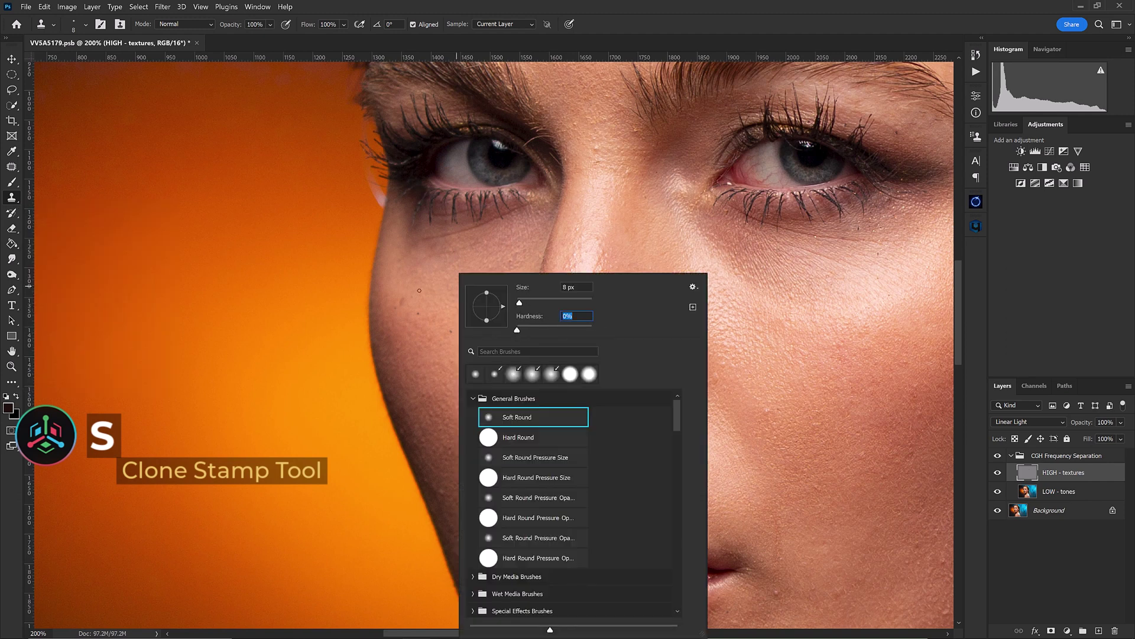
key("Return")
key("ctrl+plus")
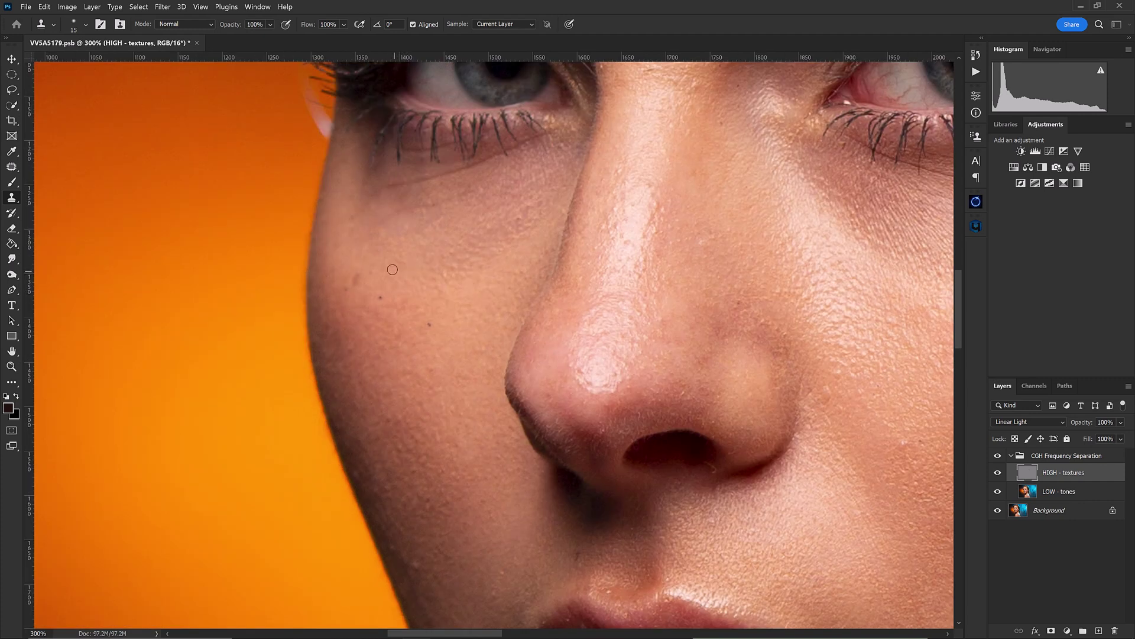
Step: Sample clean cheek skin and clone it over the dark blemish beside the nose
key("alt")
left_click(395, 261, "alt")
left_click(436, 326)
left_click_drag(543, 311, 201, 417)
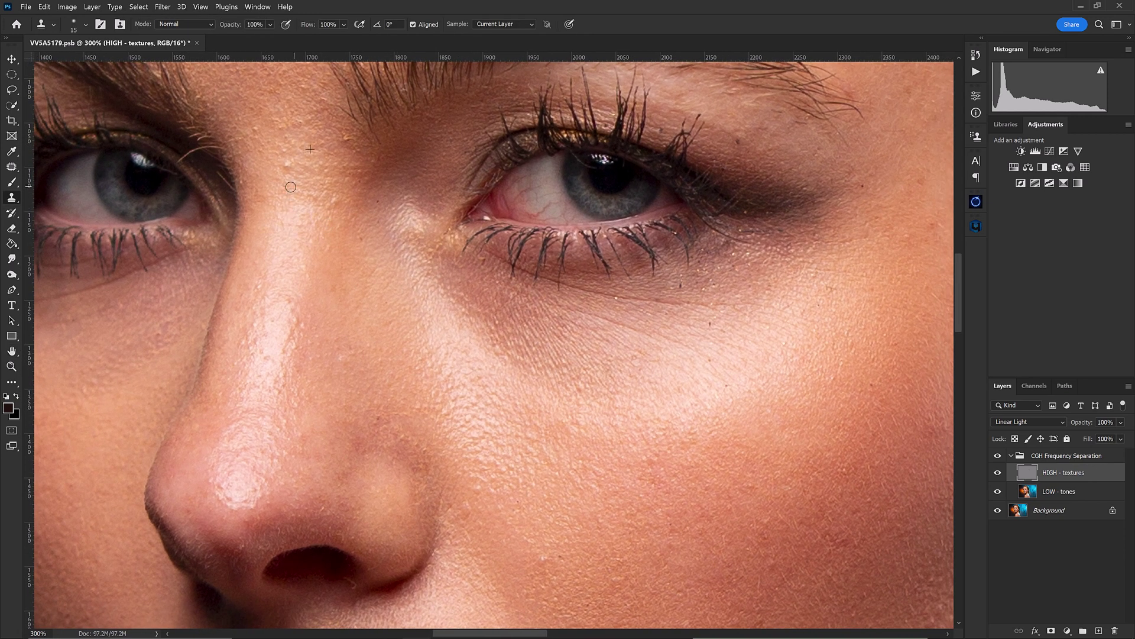
Step: Clone away texture spots on the nose bridge, sampling fresh clean skin for each patch
left_click(272, 229, "alt")
left_click(291, 184)
left_click(251, 106, "alt")
left_click(256, 131)
left_click(346, 183, "alt")
left_click(343, 159)
left_click(367, 286, "alt")
left_click(358, 241)
Step: Patch a cheek spot, undo the streaky nose-side stroke, and re-clone skin beside the nose
left_click(560, 370)
left_click_drag(362, 311, 358, 299)
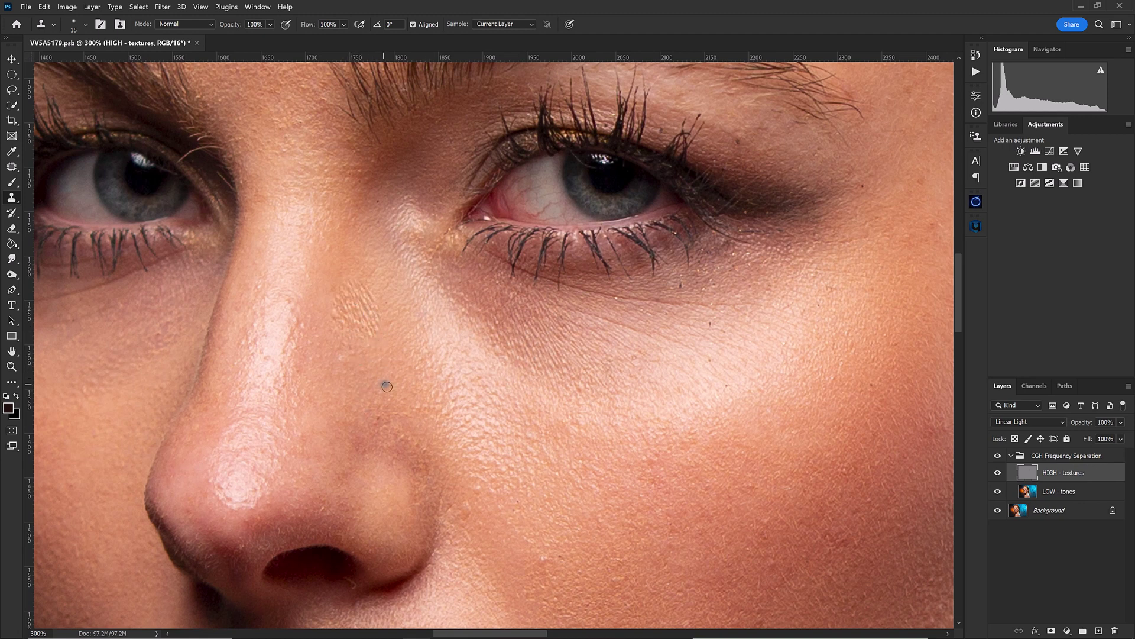
key("ctrl+z")
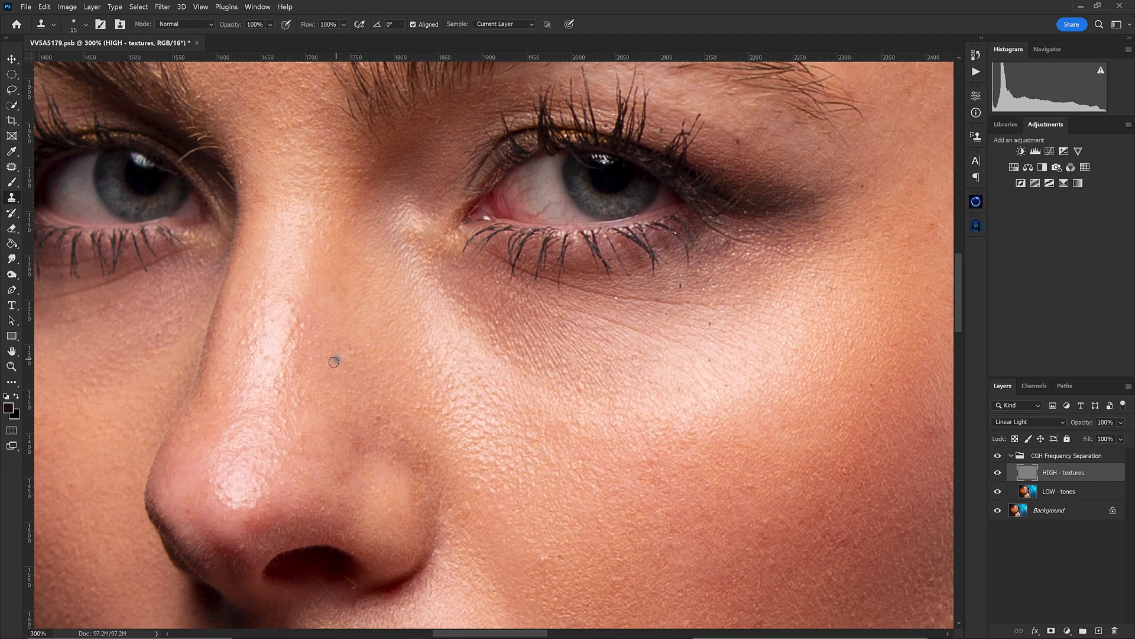
key("alt")
left_click(341, 383, "alt")
left_click_drag(342, 357, 373, 406)
Step: Clone clean texture along the eyelid and under the eye, then zoom out to 200%
key("alt")
left_click(694, 334, "alt")
left_click(645, 128)
left_click(655, 124)
key("alt")
left_click(597, 305, "alt")
mouse_move(598, 295)
left_mouse_down()
mouse_move(662, 291)
mouse_move(603, 294)
left_mouse_up()
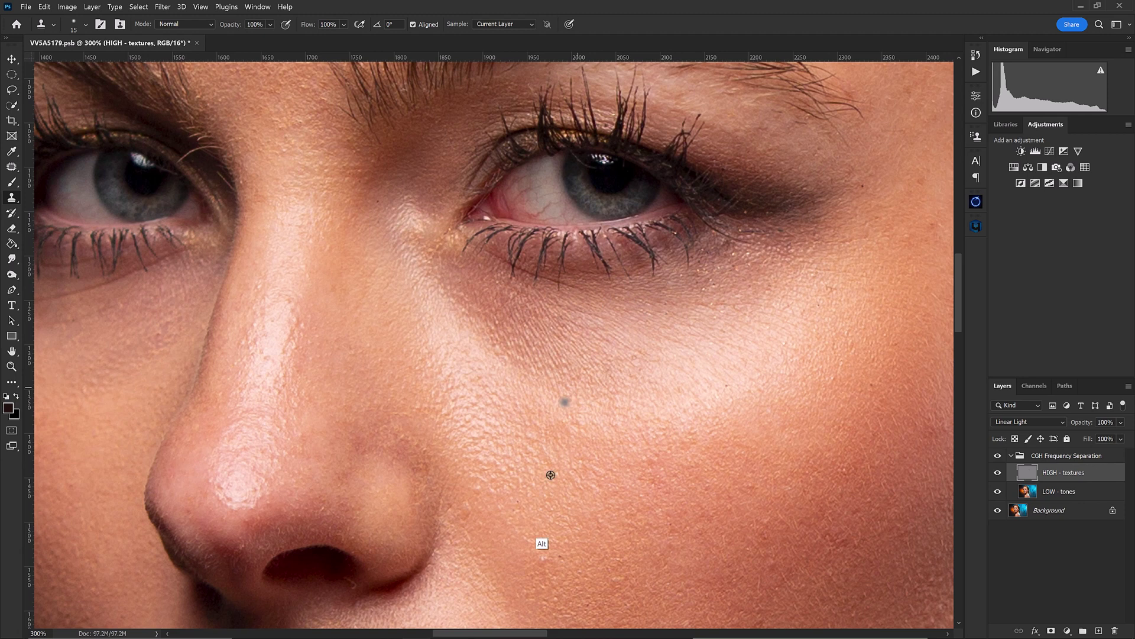
left_click(548, 527, "alt")
key("ctrl+minus")
scroll(477, 317, "up", 5)
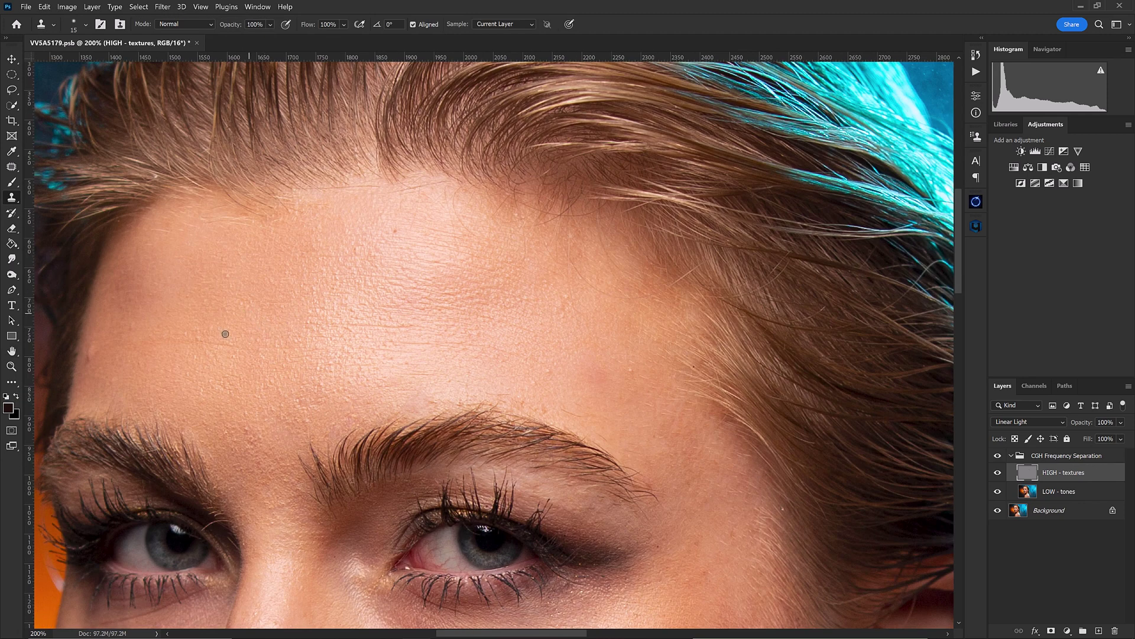
Step: Sample forehead skin and clone it over the blemishes along the brow and forehead
left_click(206, 359, "alt")
mouse_move(324, 419)
left_mouse_down()
mouse_move(259, 393)
mouse_move(248, 375)
mouse_move(261, 378)
mouse_move(229, 386)
left_mouse_up()
left_click(234, 343, "alt")
left_click(218, 356)
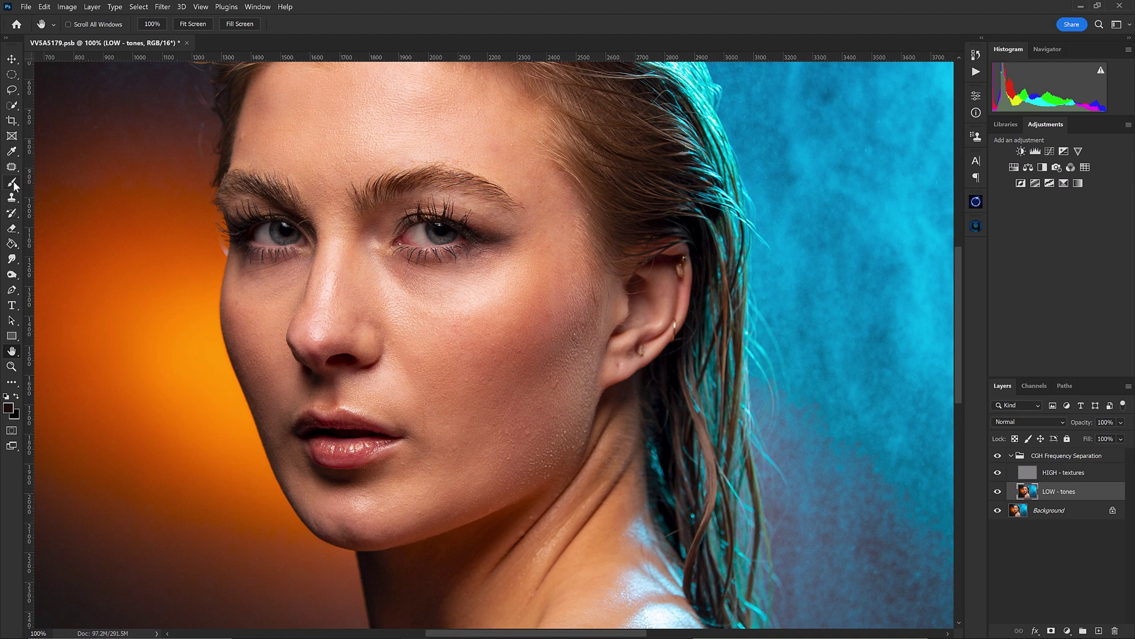
Step: Choose the Mixer Brush with Clean Brush, hide HIGH - textures, and zoom to 200%
mouse_move(15, 187)
left_mouse_down()
mouse_move(48, 179)
mouse_move(76, 216)
left_mouse_up()
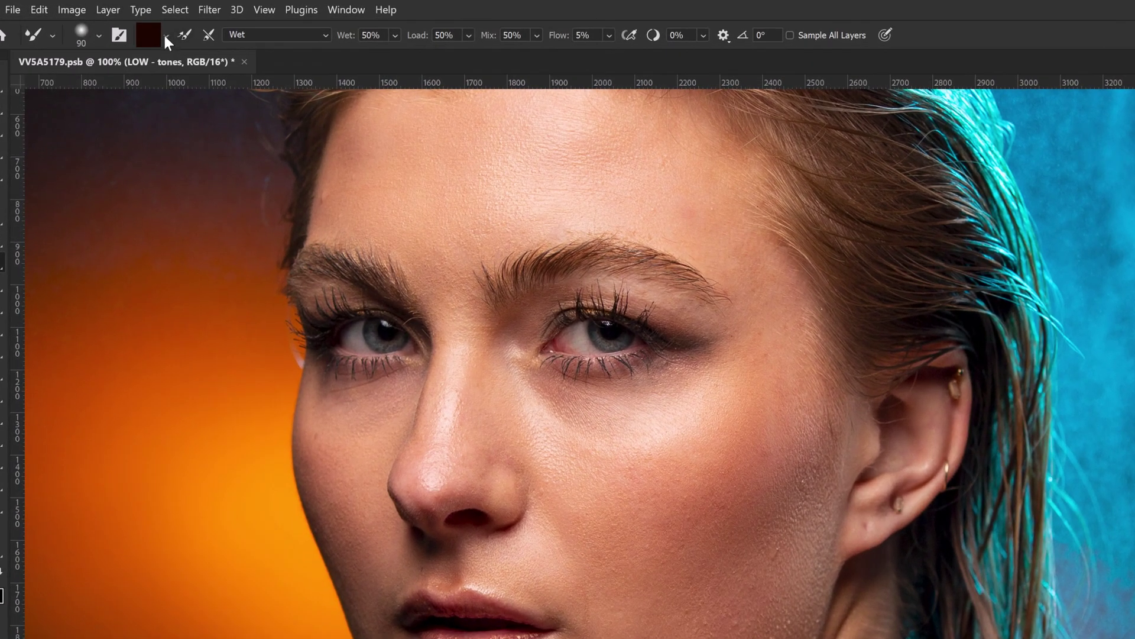
left_click(166, 37)
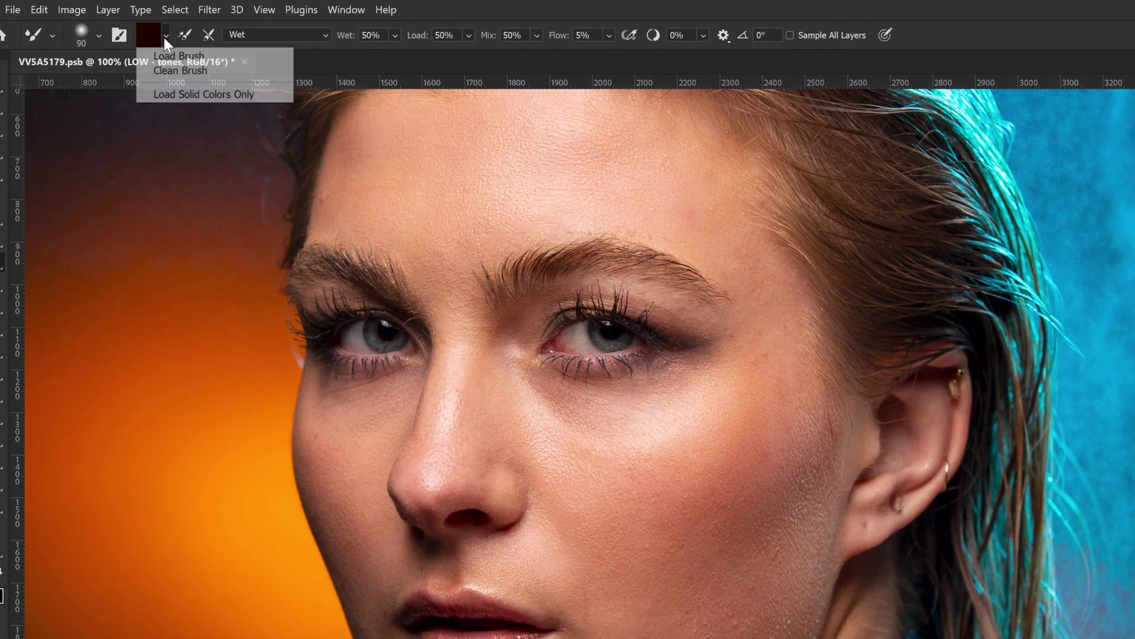
left_click(172, 68)
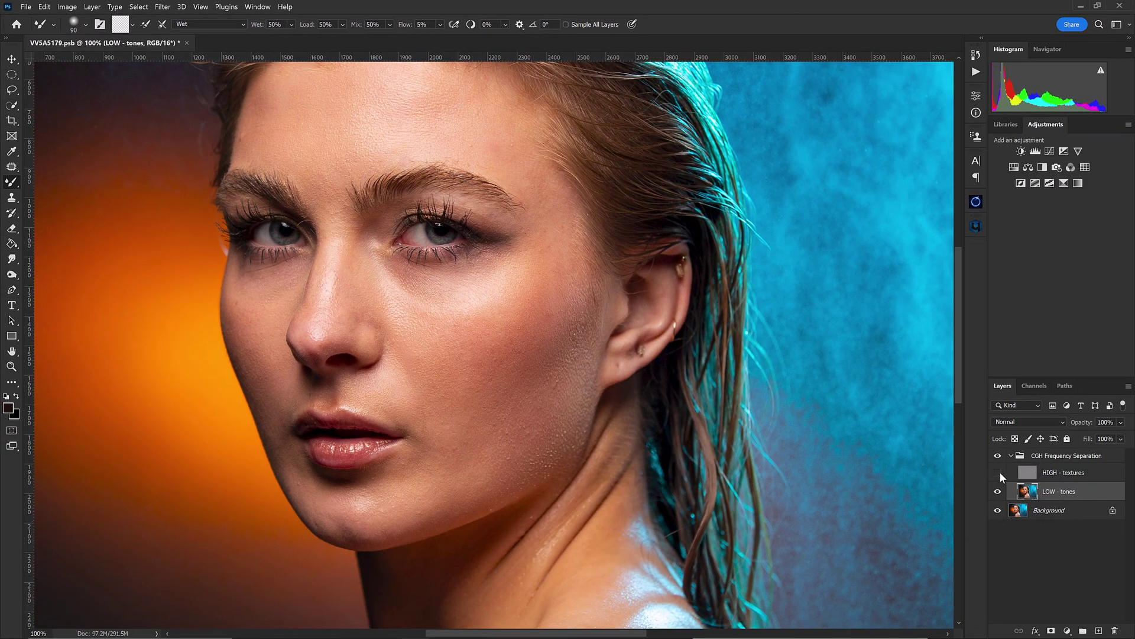
left_click(998, 472)
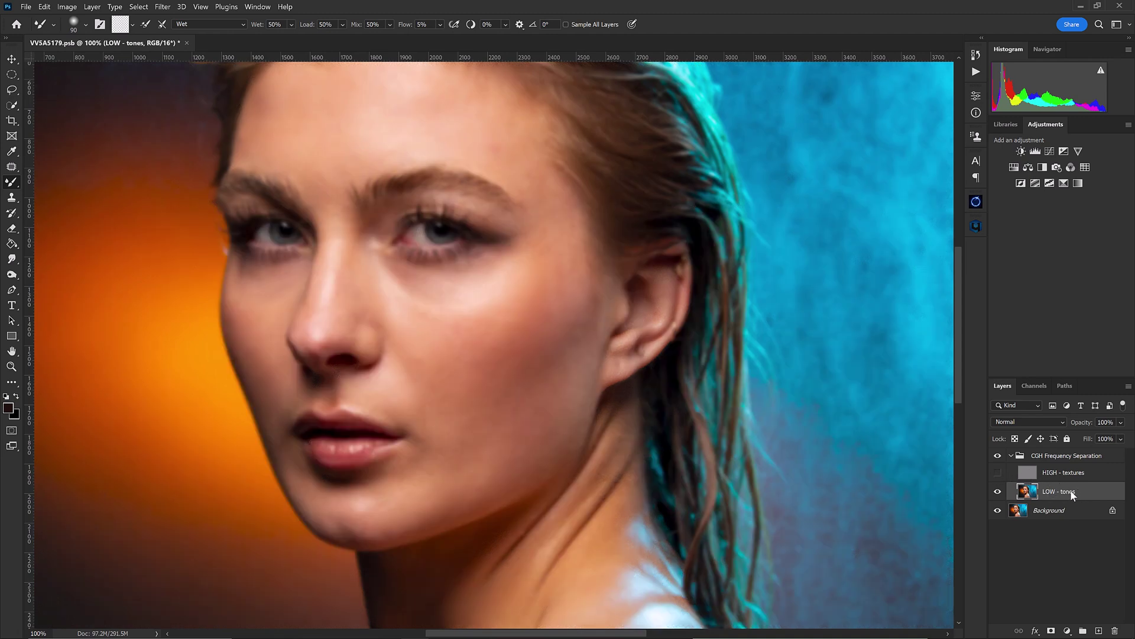
key("ctrl+plus")
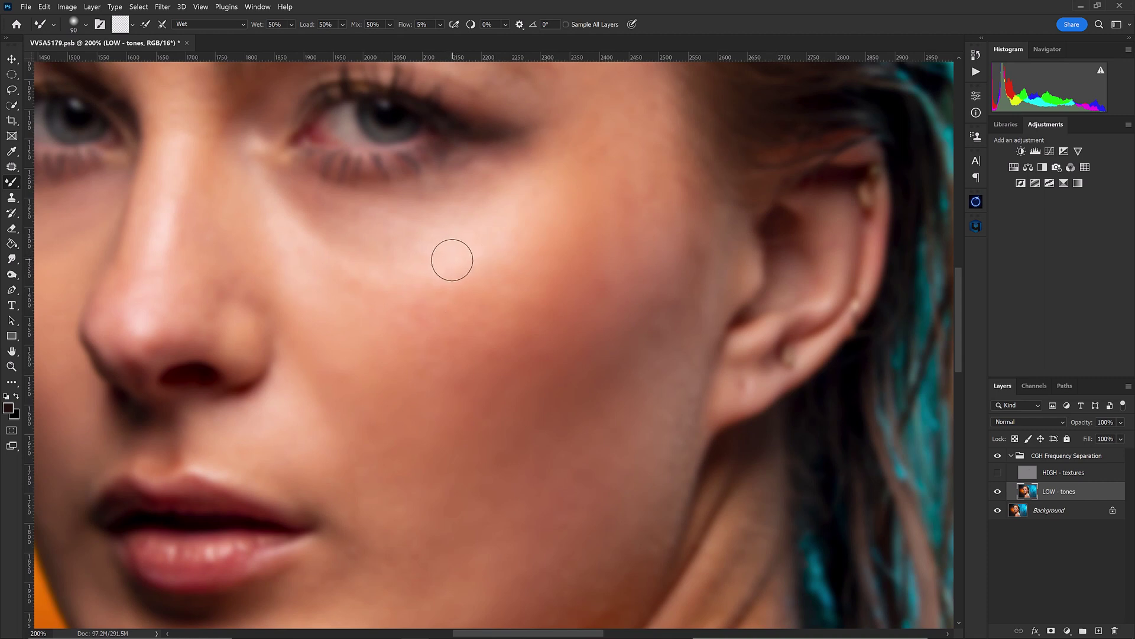
Step: Enlarge the mixer brush to 100 and blend the cheek's skin tone on LOW - tones
left_click(449, 259, "alt")
key("]")
left_click(299, 198, "alt")
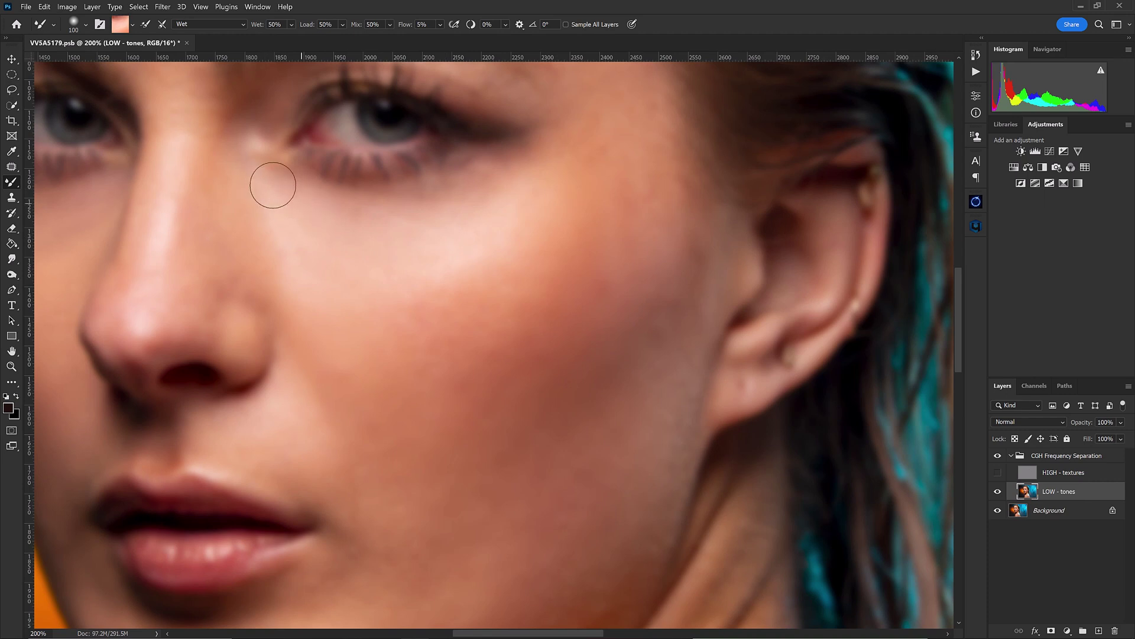
key("alt")
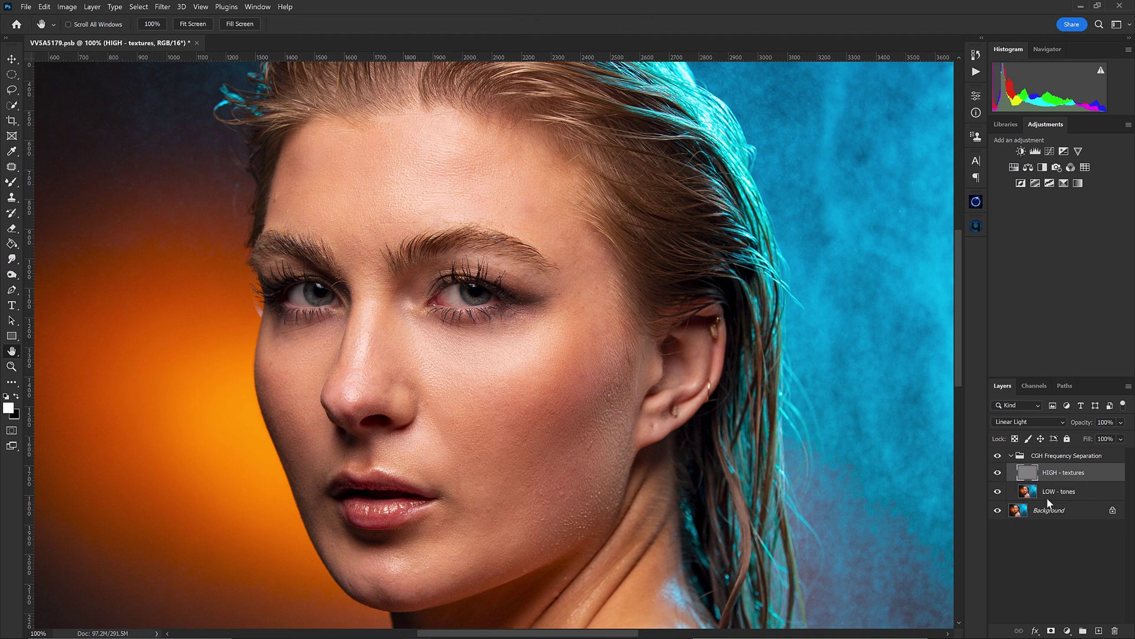
left_click(997, 473)
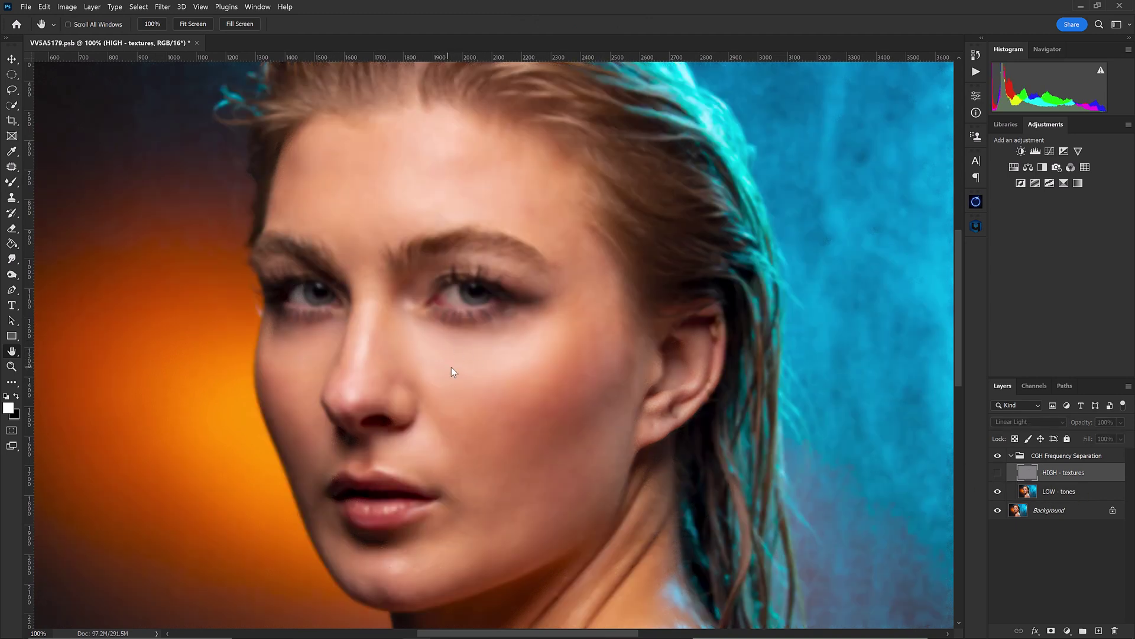
left_click(998, 472)
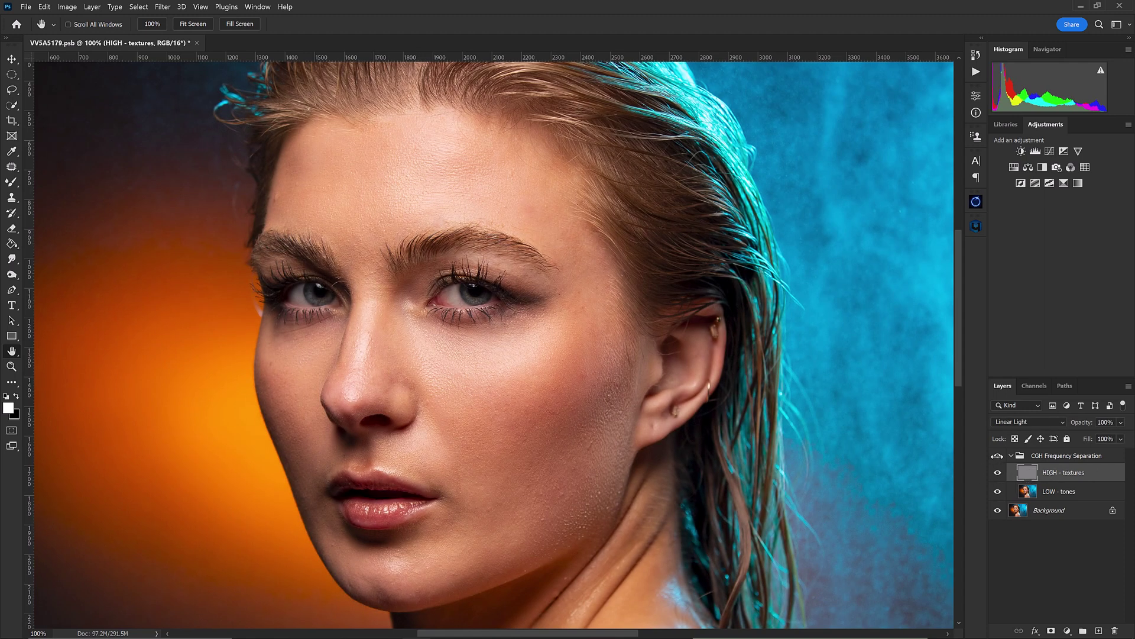
left_click(997, 456)
left_click(997, 456)
key("ctrl+plus")
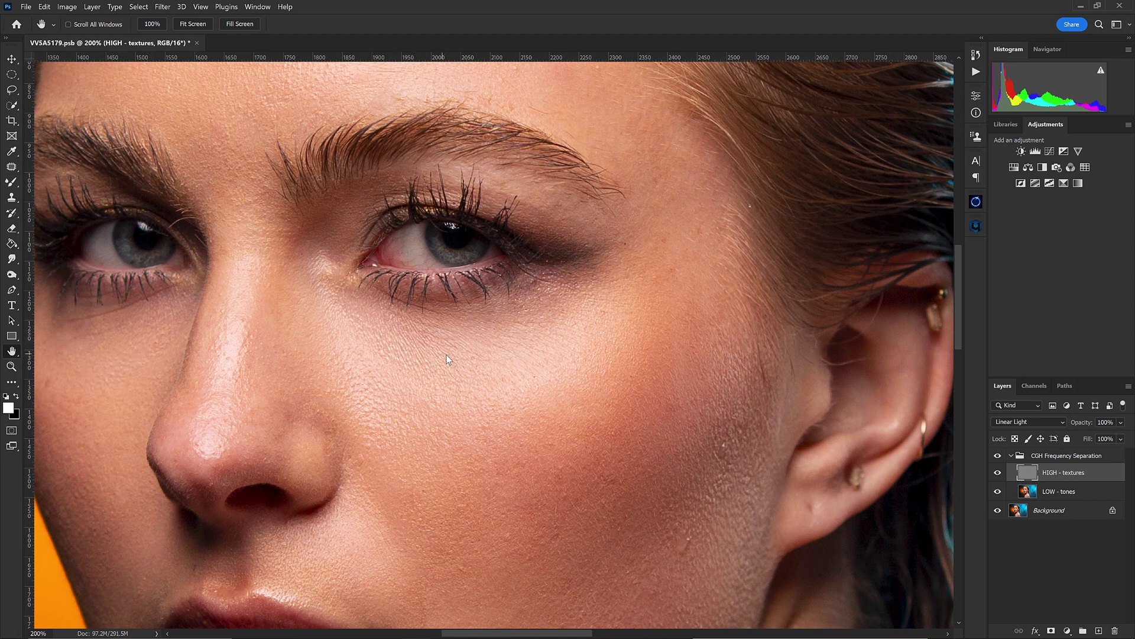
left_click(999, 472)
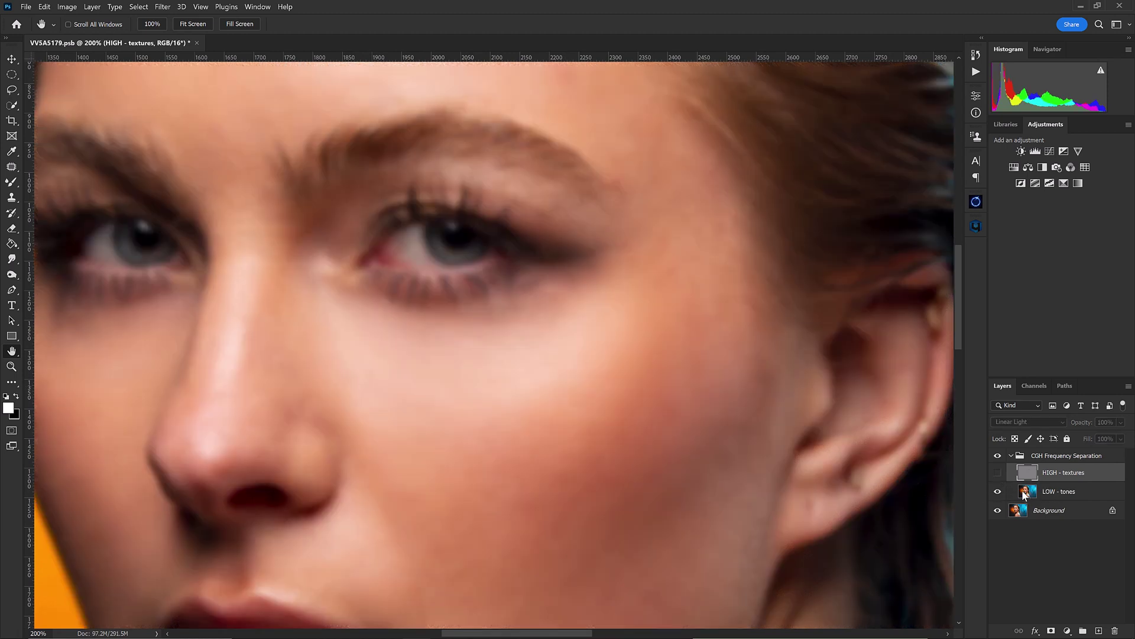
left_click(998, 472)
left_click(997, 456)
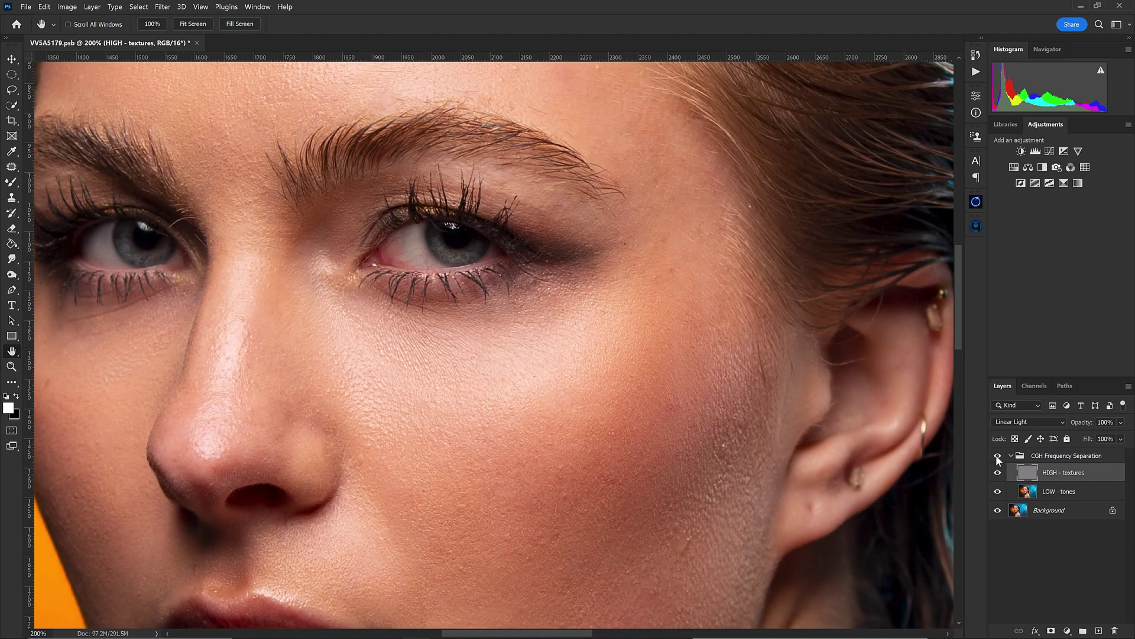
left_click(997, 456)
left_click(997, 456)
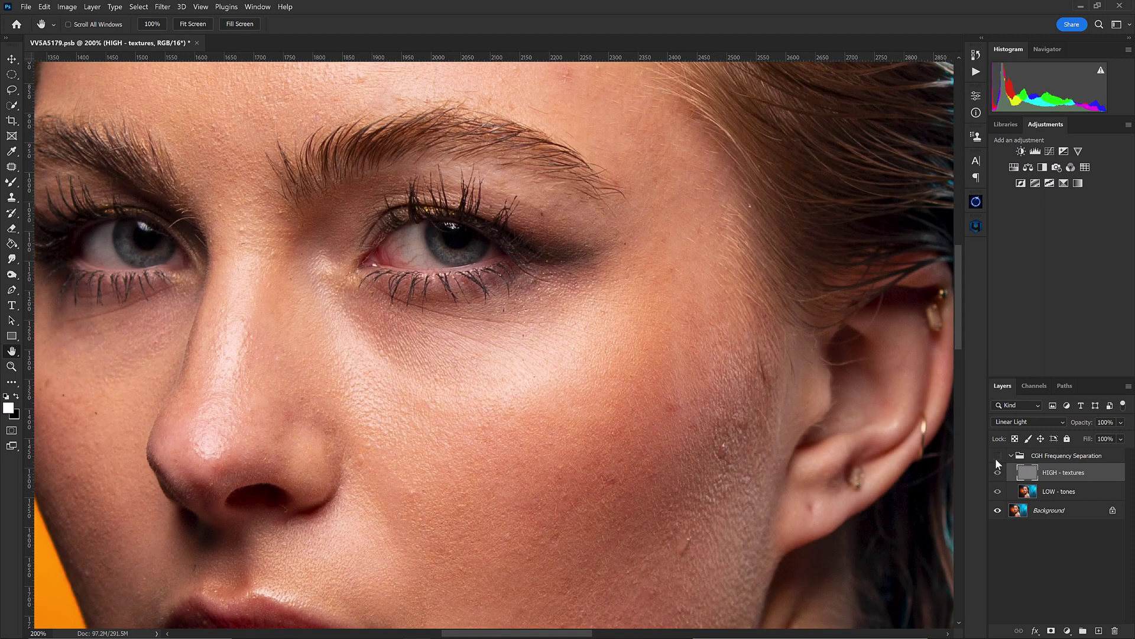
left_click(998, 456)
key("ctrl+minus")
key("ctrl+minus")
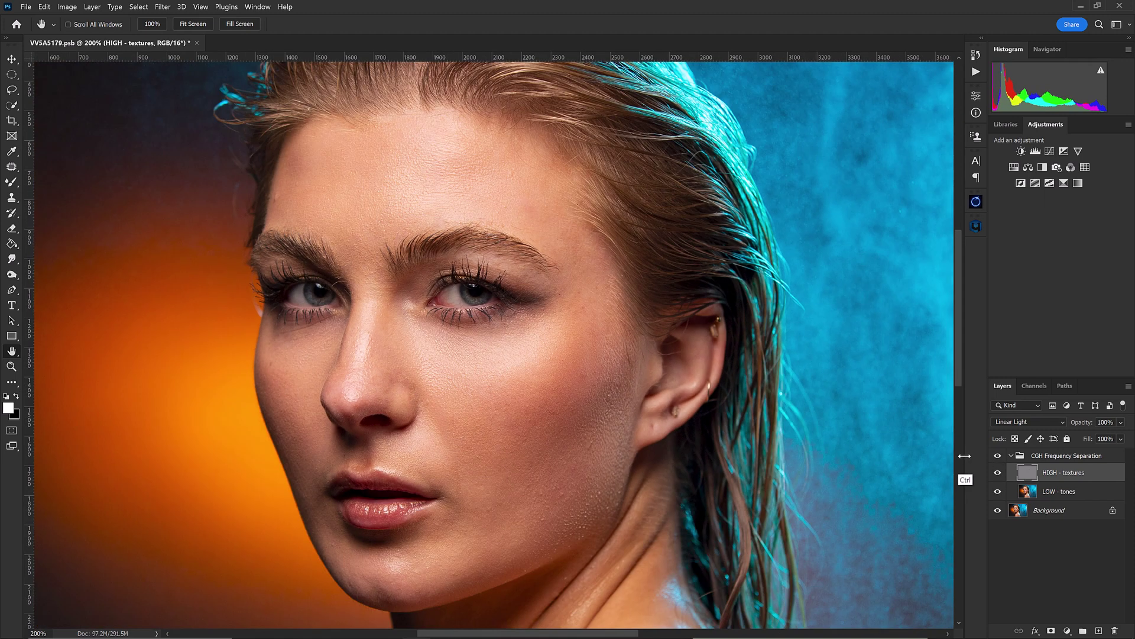